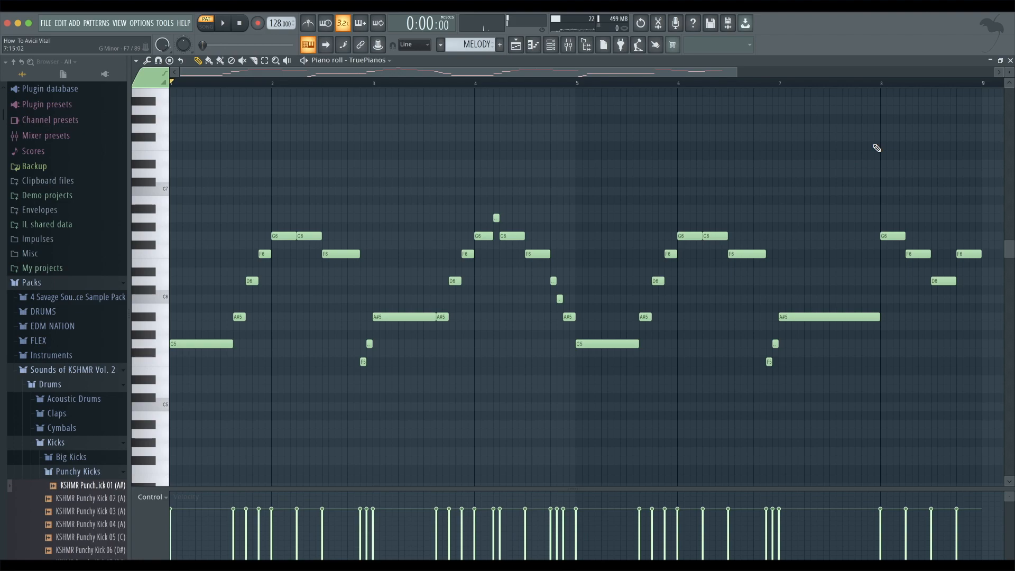
Play back the MELODY pattern's TruePianos notes in the piano roll
{"action": "key", "text": "space"}
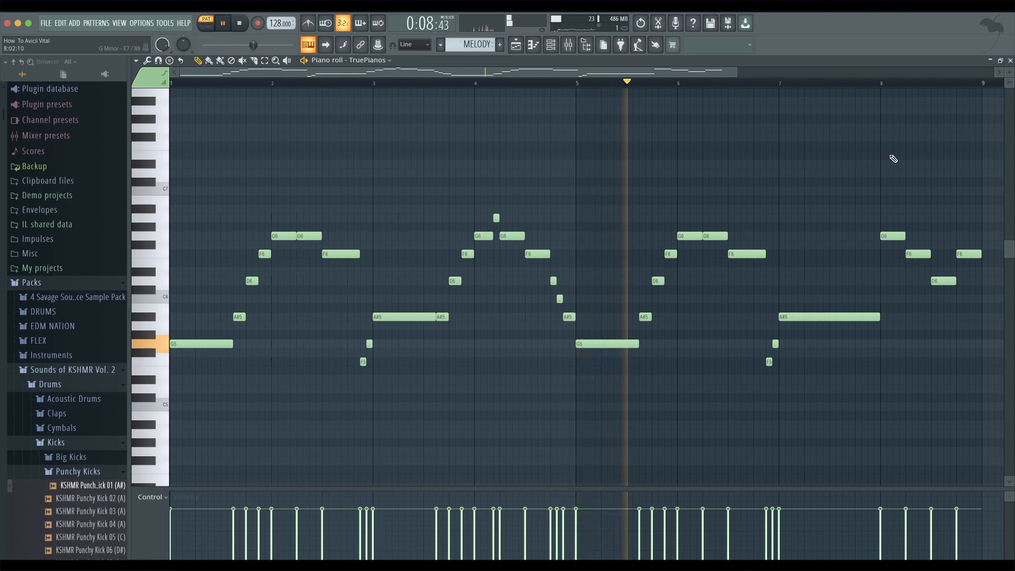
{"action": "left_click_drag", "start_coordinate": [736, 71], "coordinate": [952, 109]}
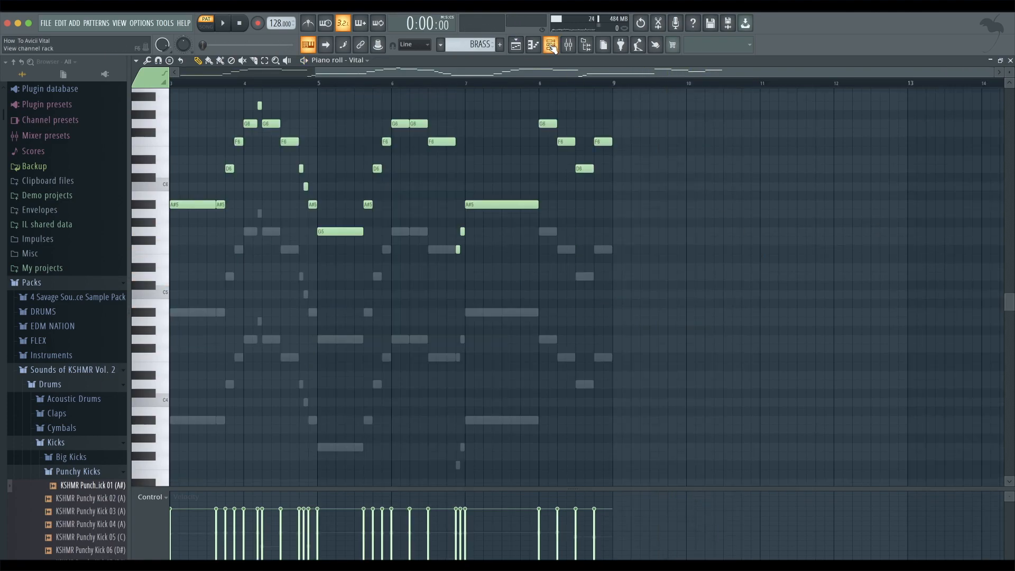
Audition the BRASS pattern's Vital layers individually by muting and unmuting their channels, and play all seven layers together
{"action": "left_click", "coordinate": [551, 47]}
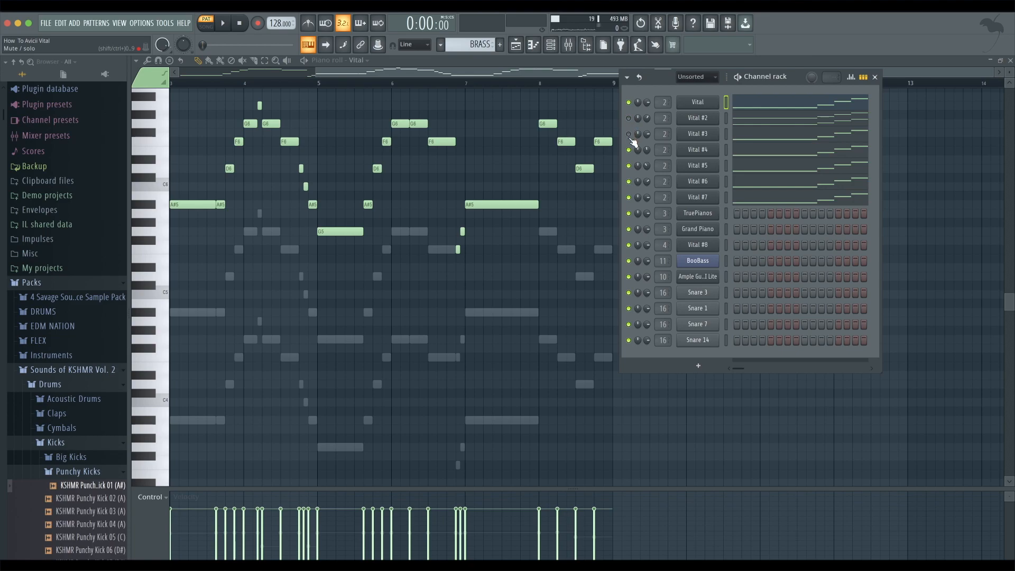
{"action": "left_click", "coordinate": [629, 198]}
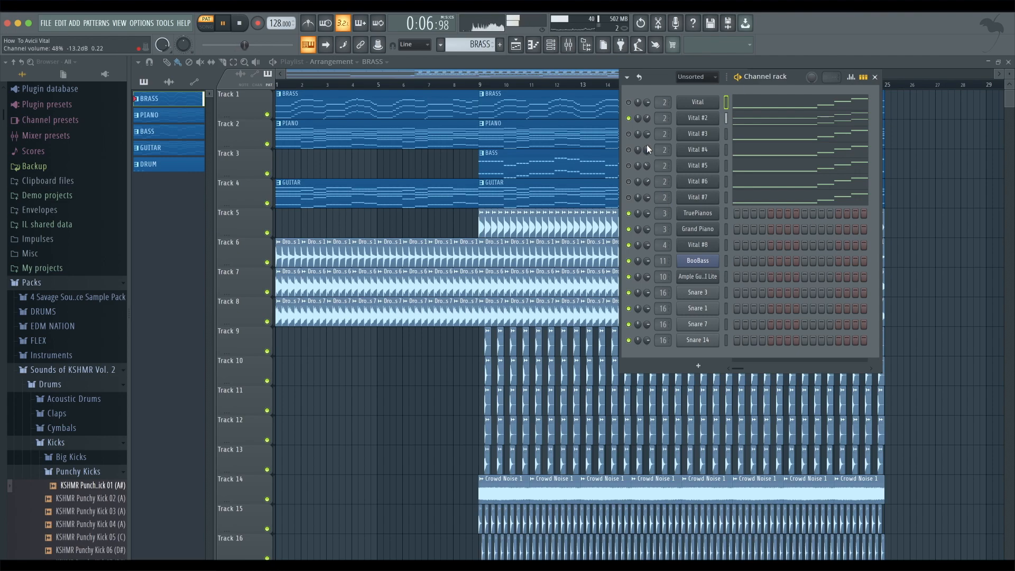
{"action": "left_click", "coordinate": [629, 134]}
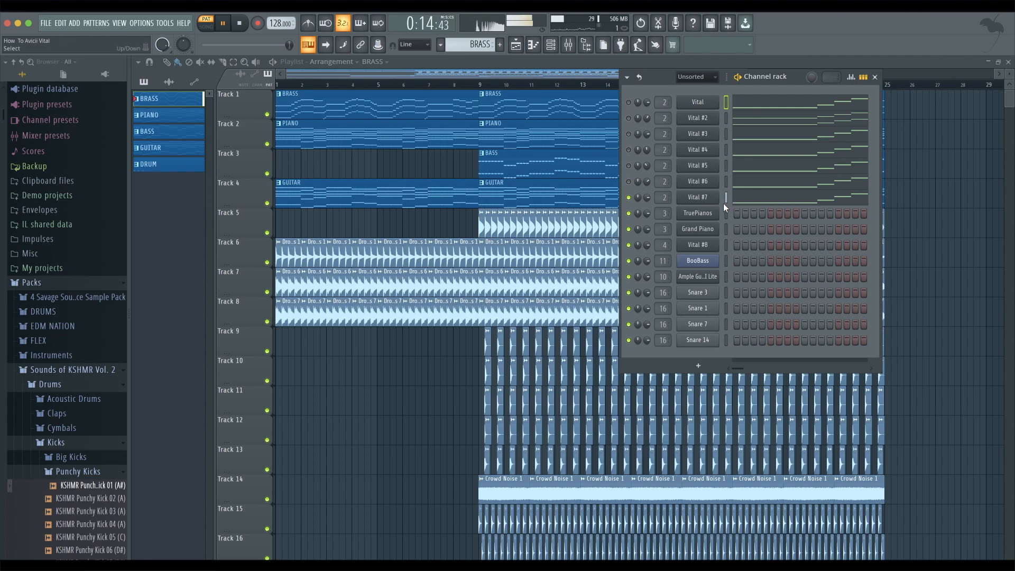
{"action": "key", "text": "space"}
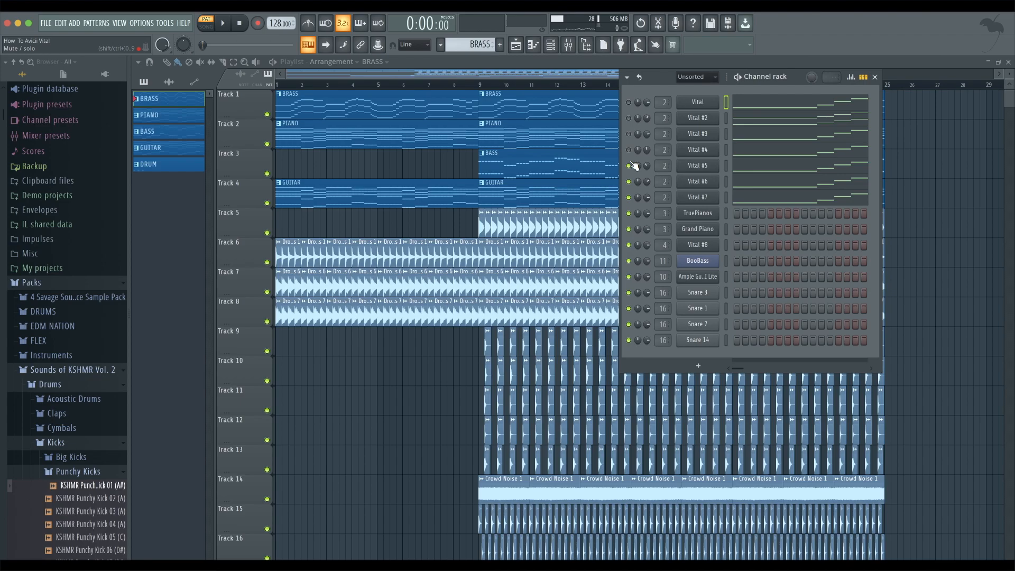
{"action": "key", "text": "space"}
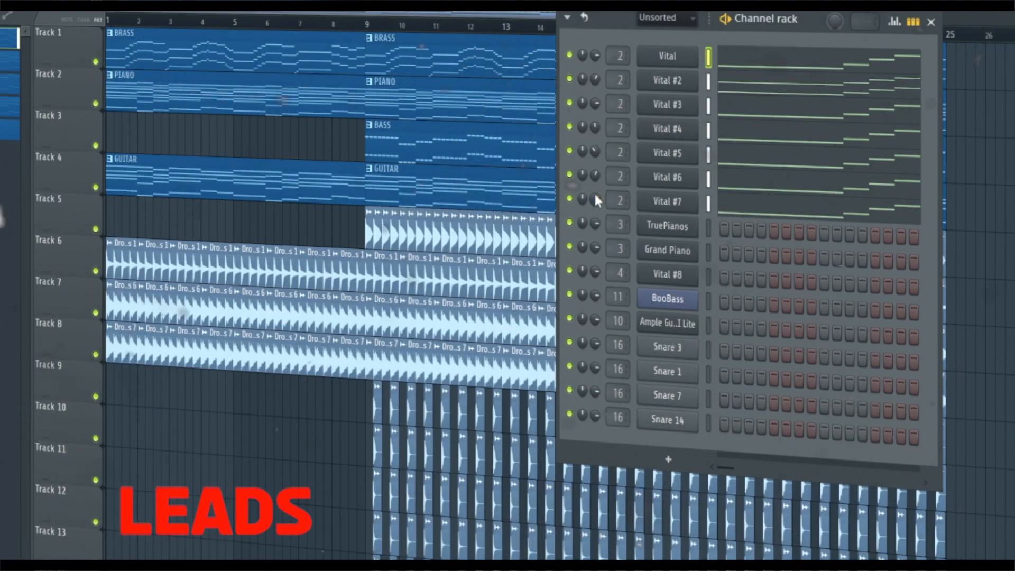
Examine the effect chain on the Brass mixer track and close the mixer
{"action": "key", "text": "F6"}
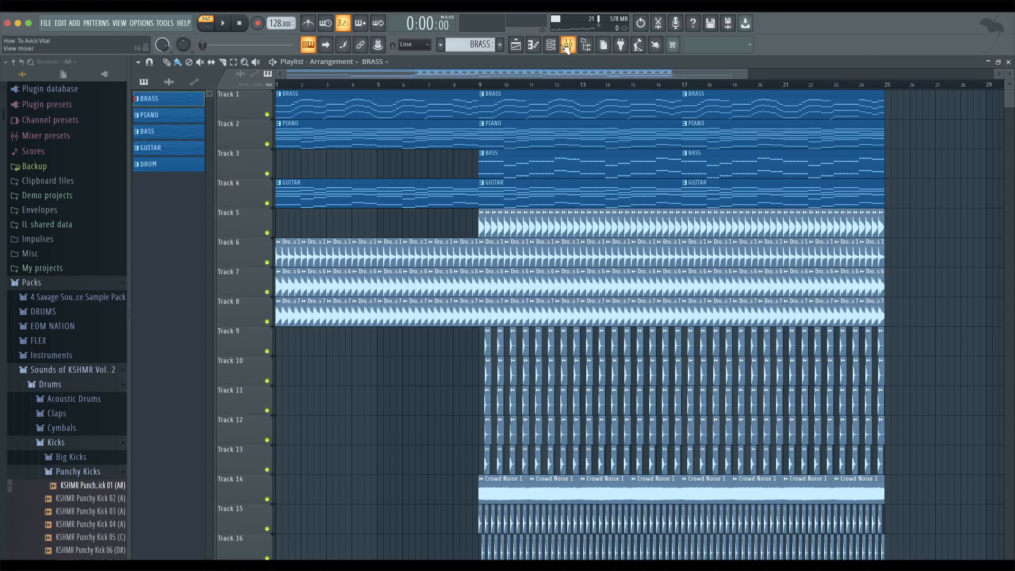
{"action": "key", "text": "F9"}
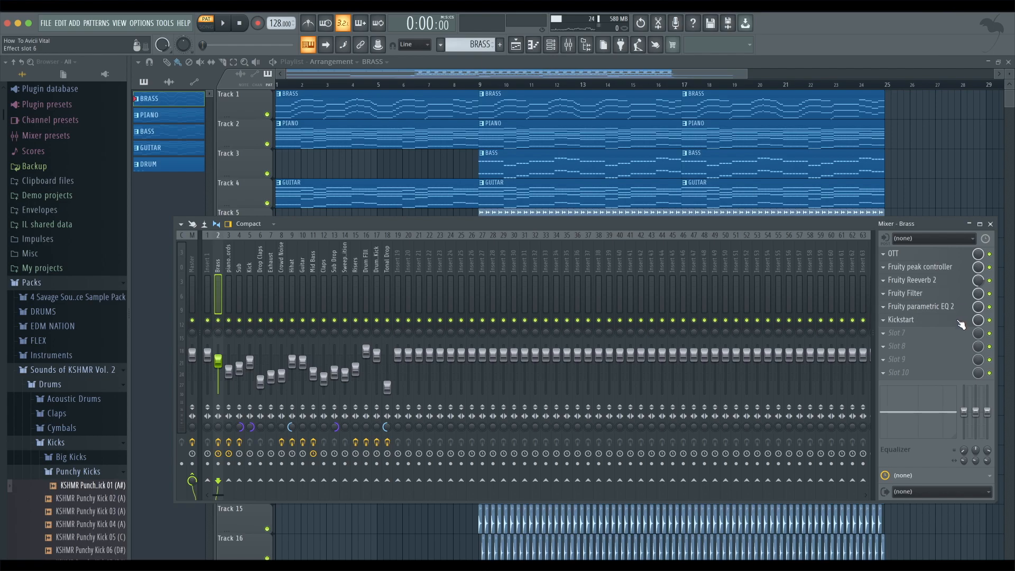
{"action": "left_click", "coordinate": [992, 225]}
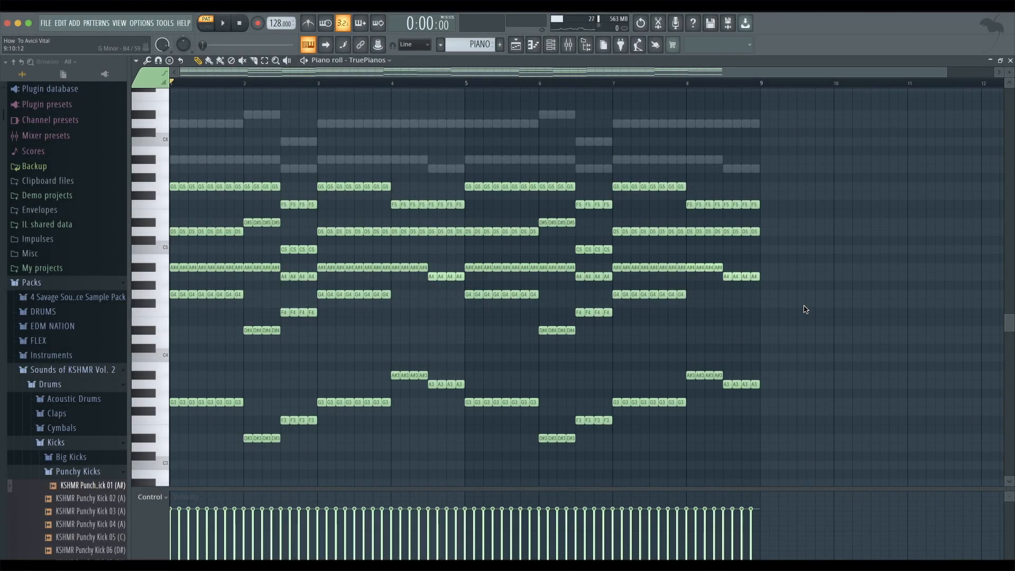
Inspect the Grand Piano channel's FLEX preset for the PIANO pattern and close the plugin window
{"action": "left_click", "coordinate": [551, 45]}
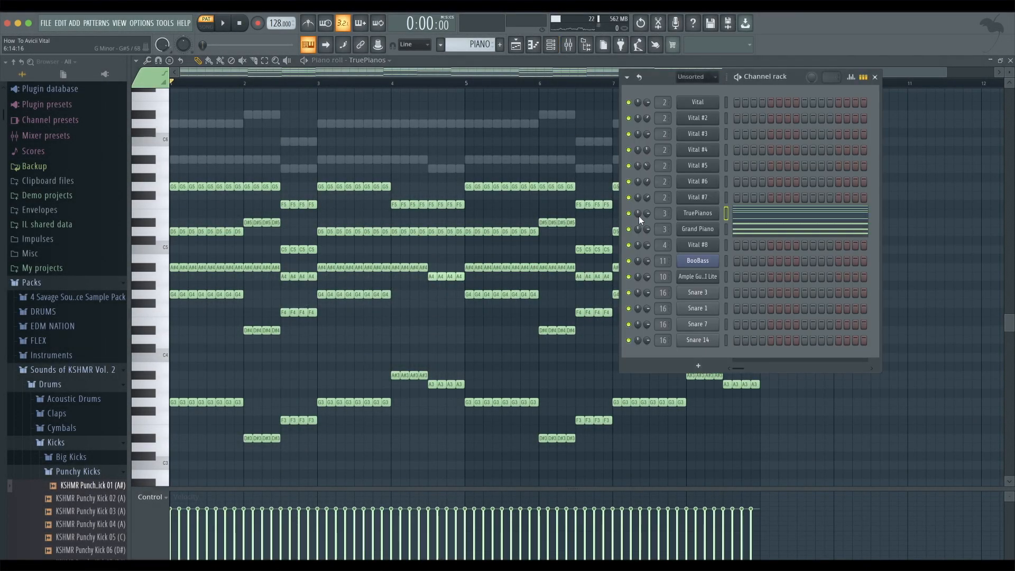
{"action": "left_click", "coordinate": [705, 229]}
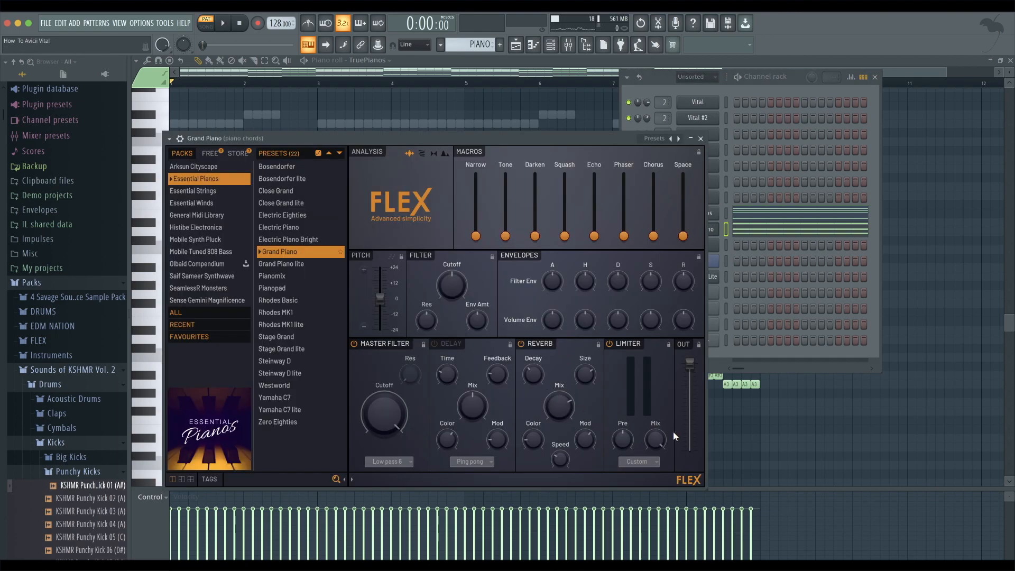
{"action": "key", "text": "Escape"}
Audition the PIANO pattern's Grand Piano and TruePianos layers separately and together, moving the channel rack off the notes
{"action": "key", "text": "space"}
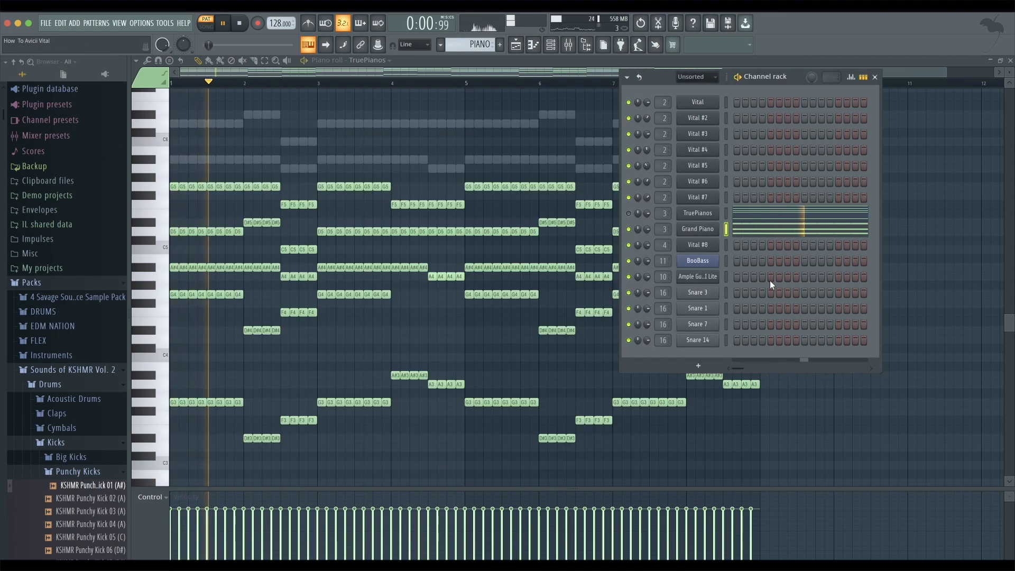
{"action": "left_click_drag", "start_coordinate": [665, 78], "coordinate": [814, 87]}
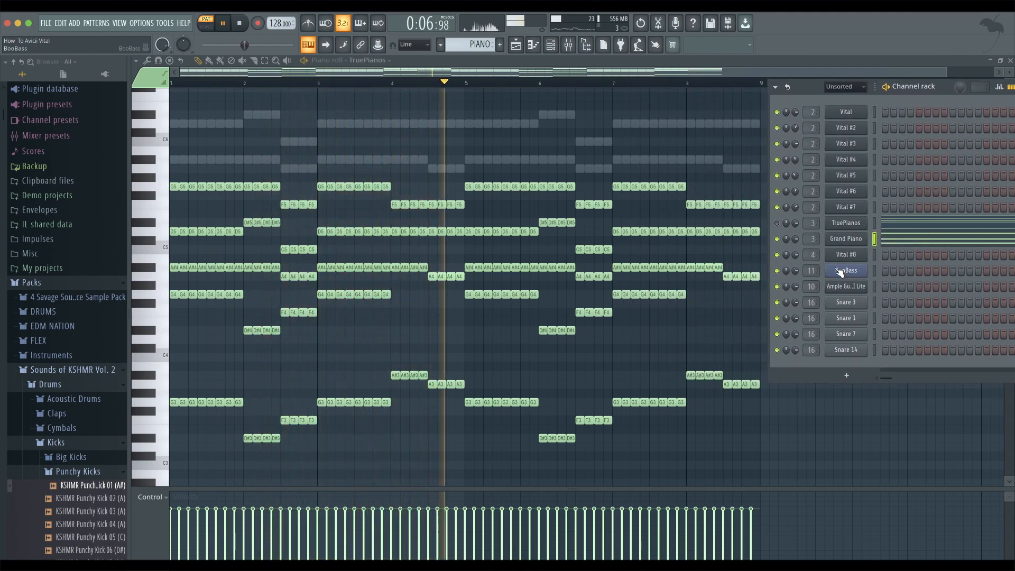
{"action": "left_click", "coordinate": [777, 239]}
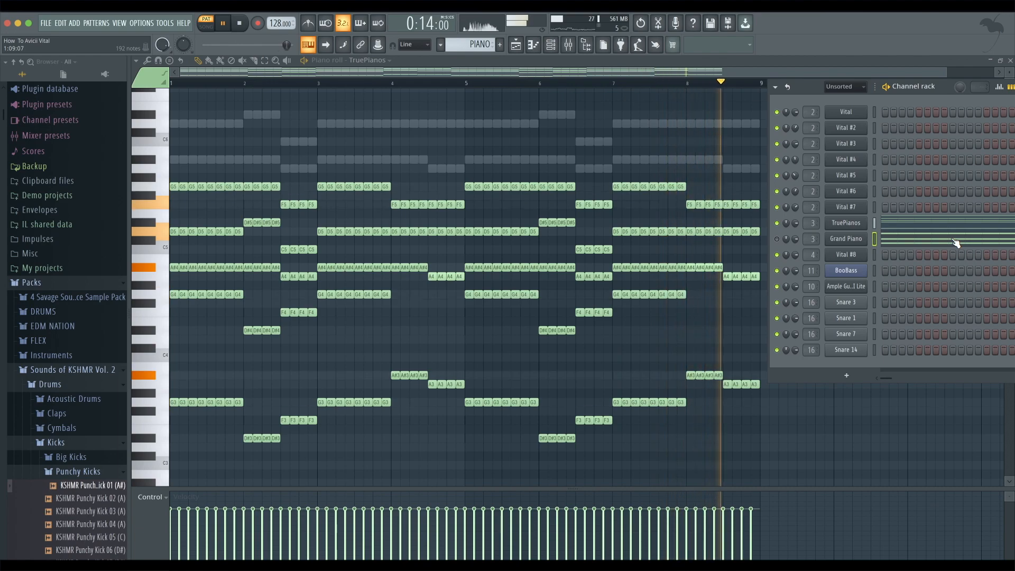
{"action": "key", "text": "space"}
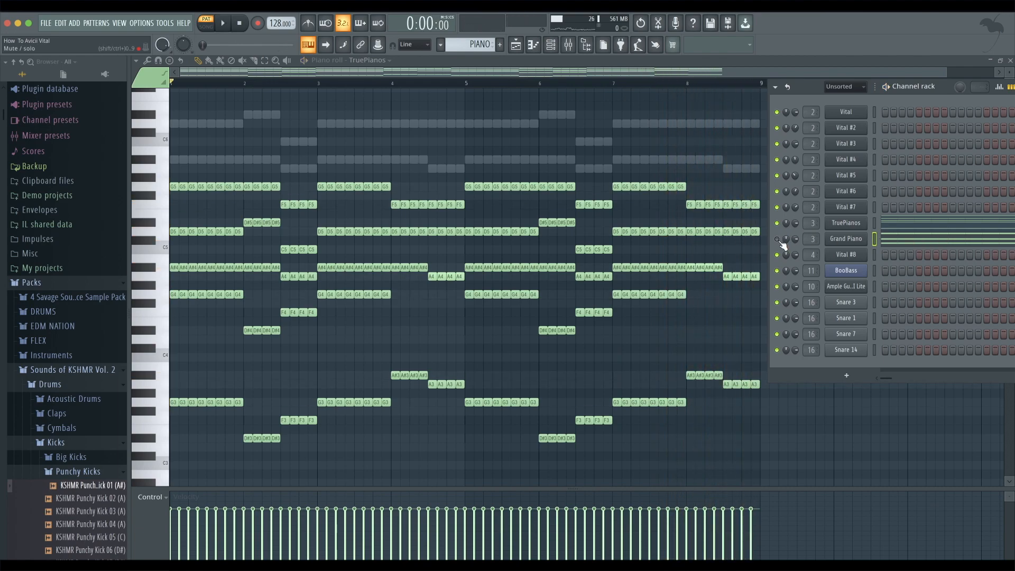
{"action": "key", "text": "space"}
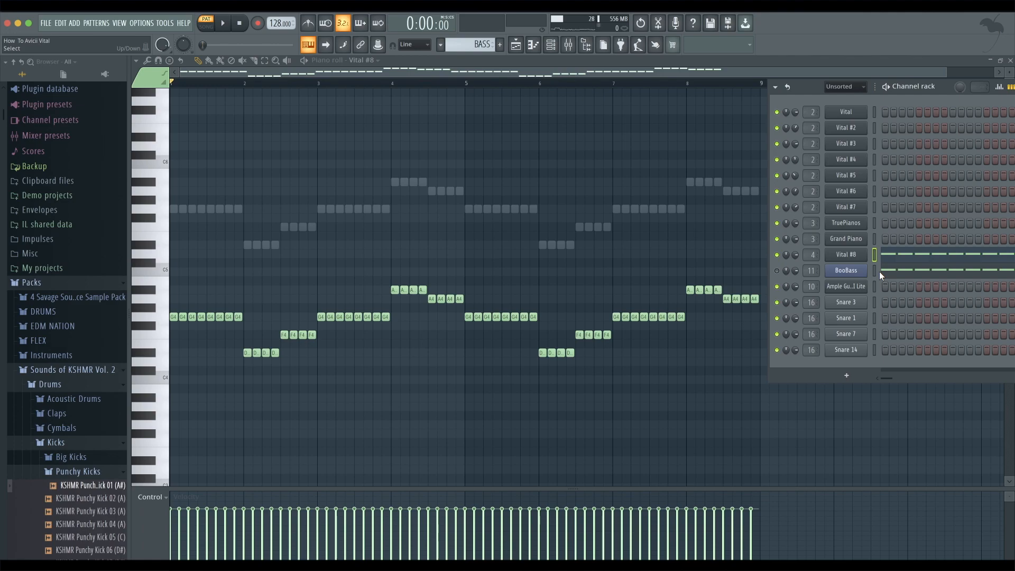
Play the BASS pattern's Vital #8 layer with BooBass muted and inspect Fruity parametric EQ 2 on the Sub mixer track
{"action": "key", "text": "space"}
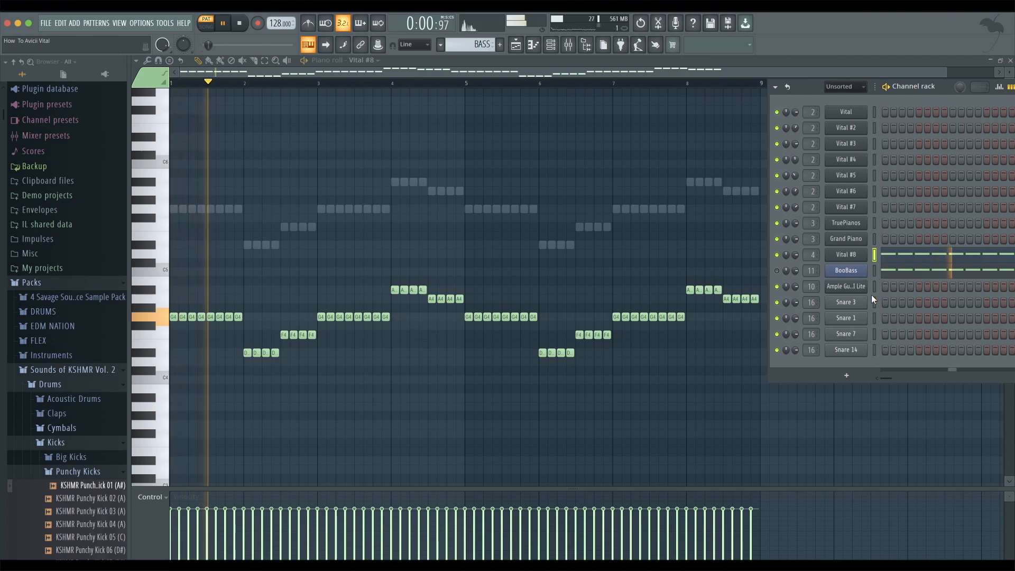
{"action": "left_click", "coordinate": [568, 51]}
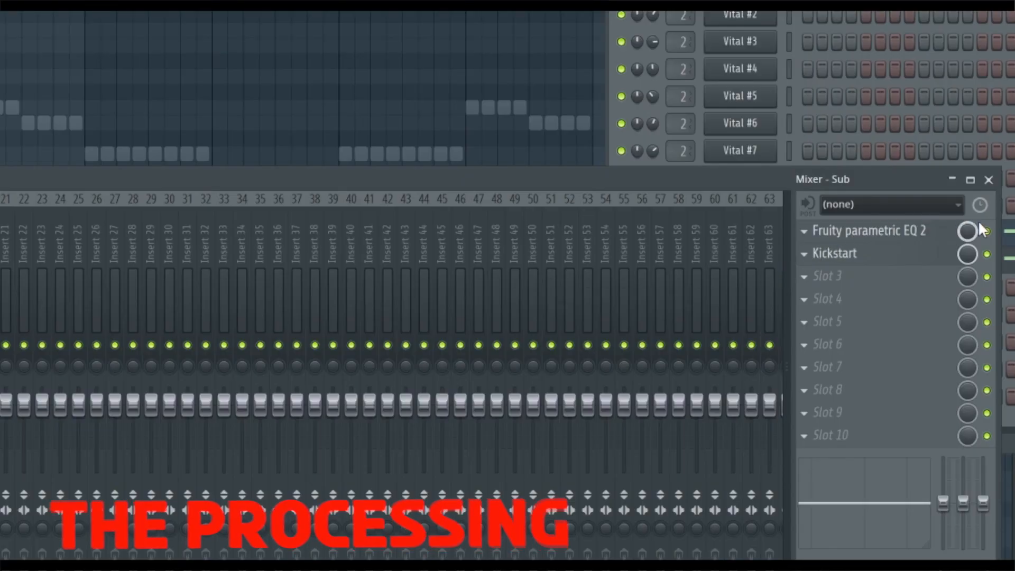
{"action": "left_click", "coordinate": [921, 254]}
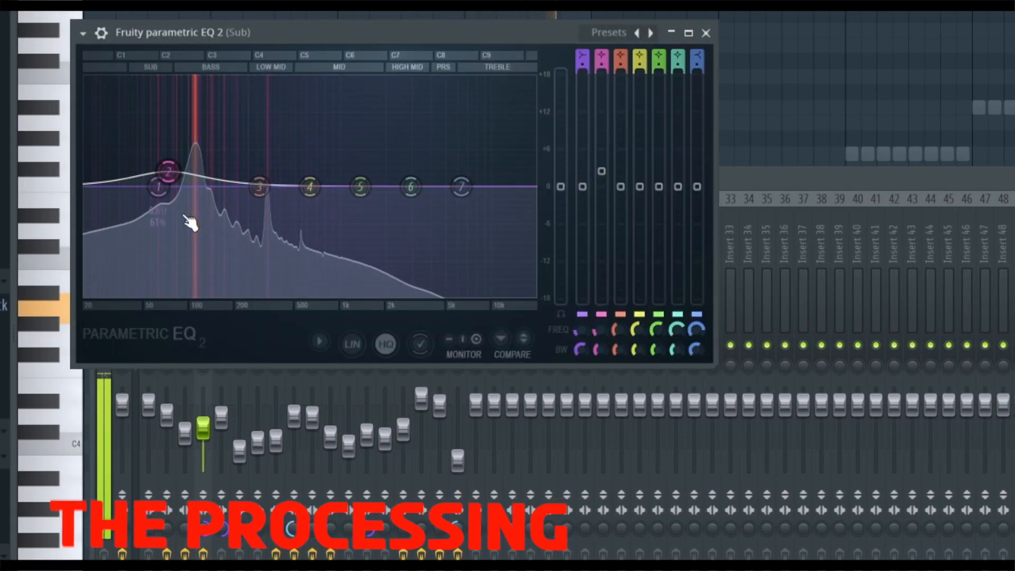
{"action": "left_click", "coordinate": [706, 33]}
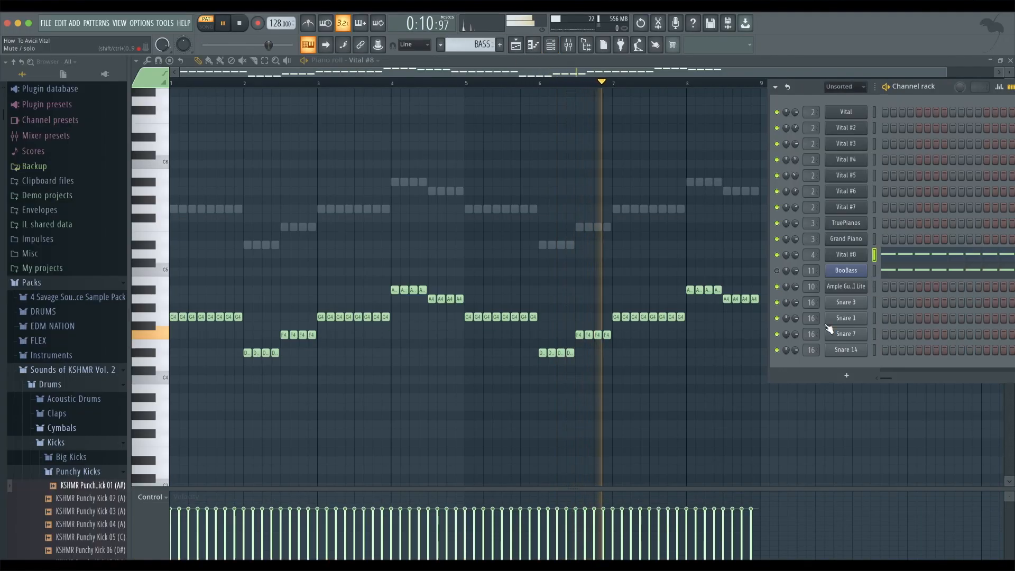
{"action": "key", "text": "space"}
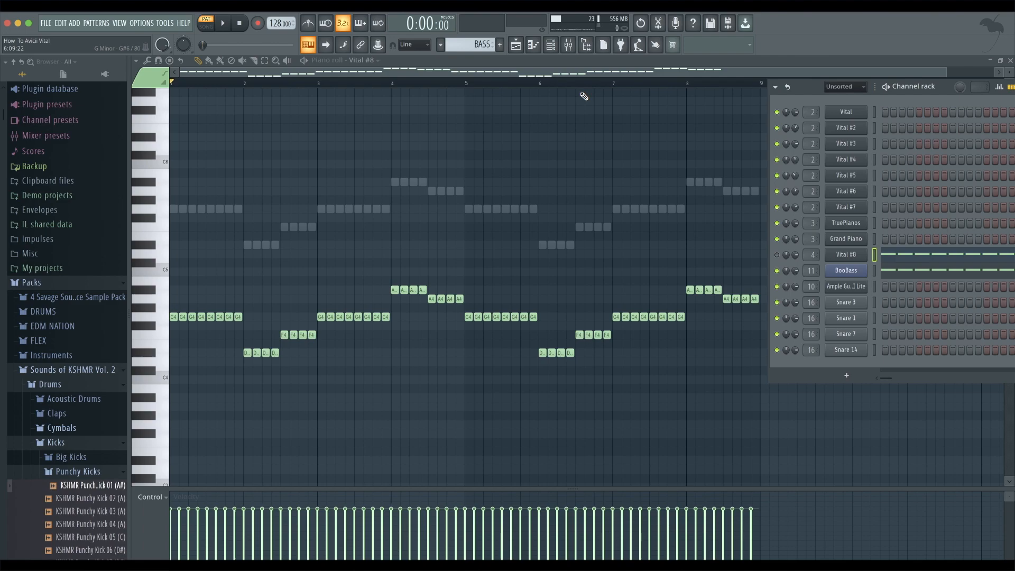
Inspect Fruity parametric EQ 2 on the Mid Bass mixer track during BooBass playback, and close the mixer and channel rack
{"action": "left_click", "coordinate": [570, 46]}
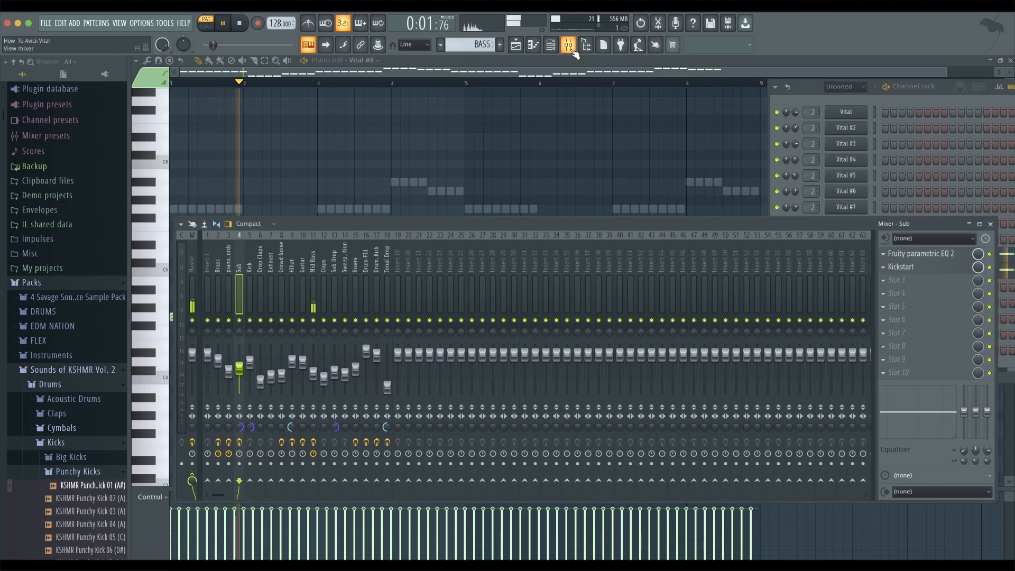
{"action": "left_click", "coordinate": [315, 268]}
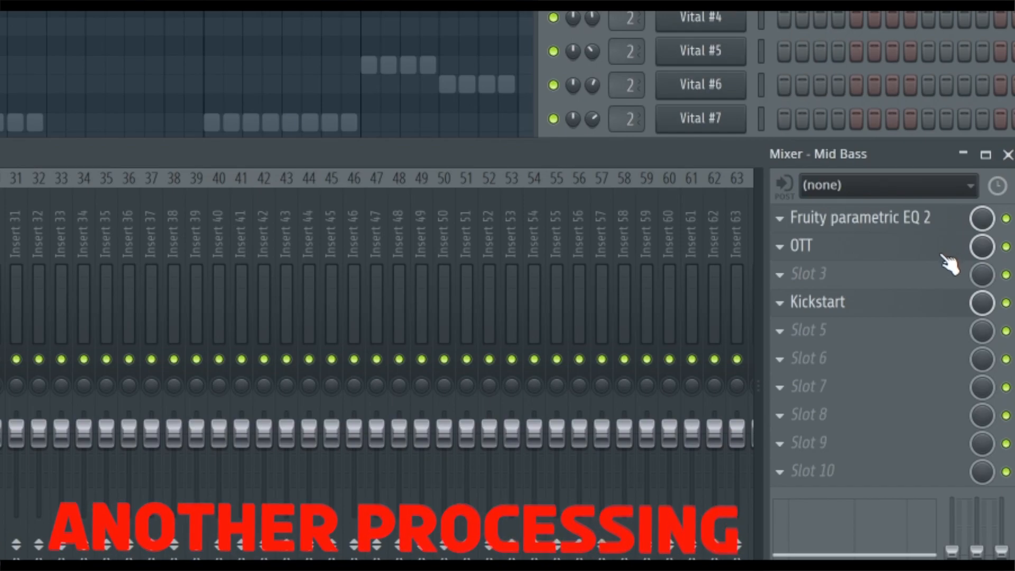
{"action": "left_click", "coordinate": [946, 214]}
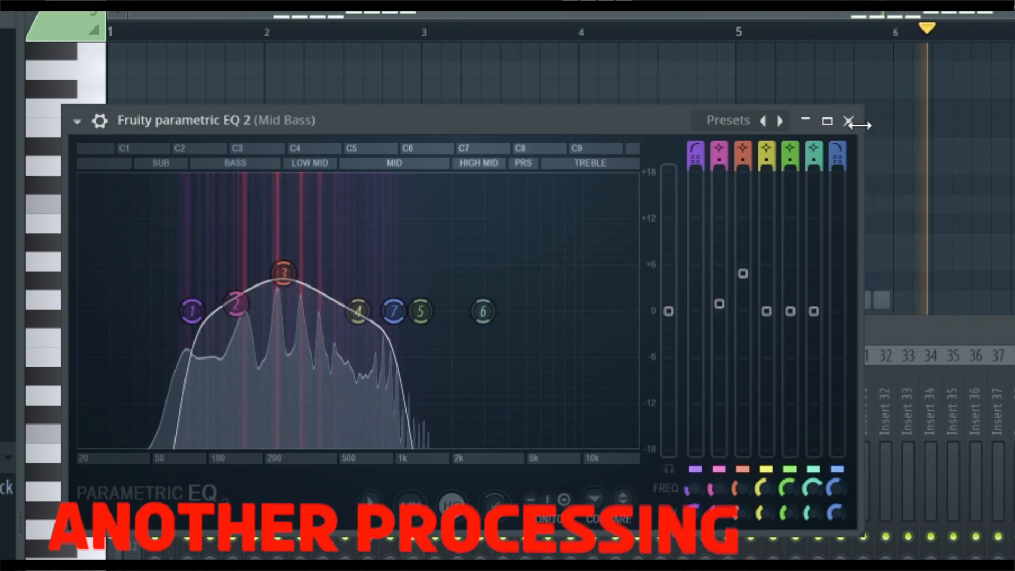
{"action": "left_click", "coordinate": [849, 122]}
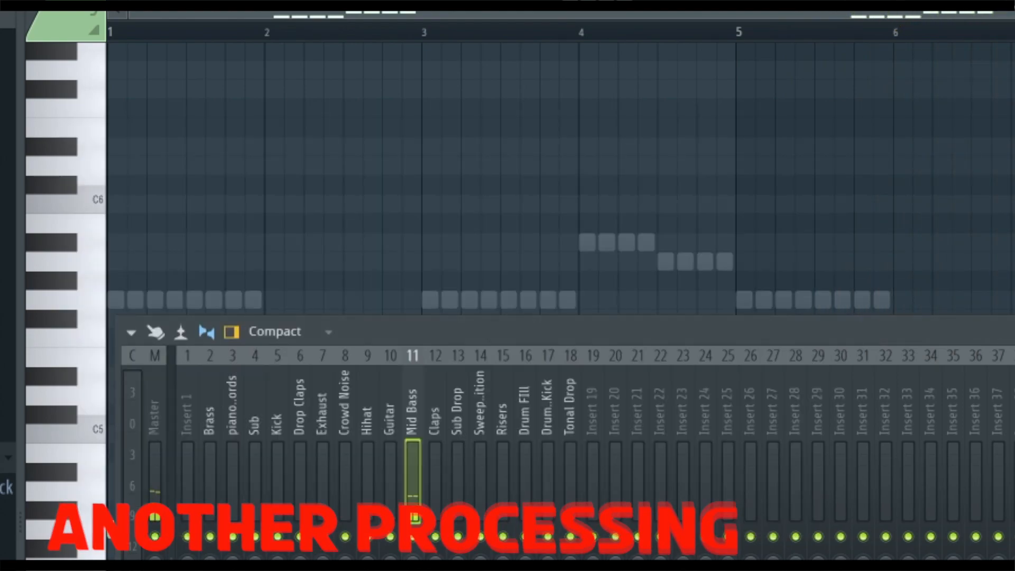
{"action": "left_click", "coordinate": [993, 225]}
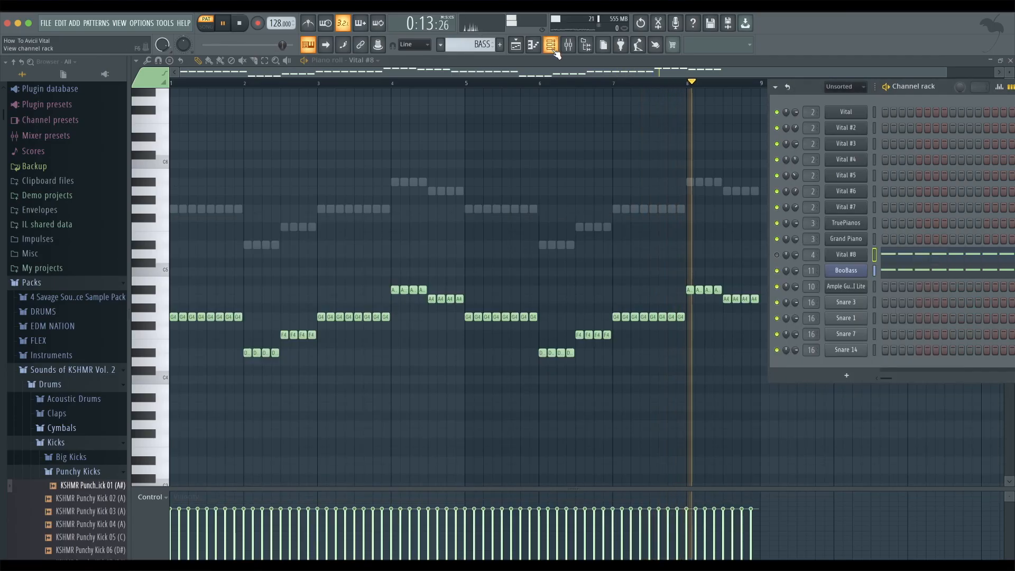
{"action": "left_click", "coordinate": [552, 48]}
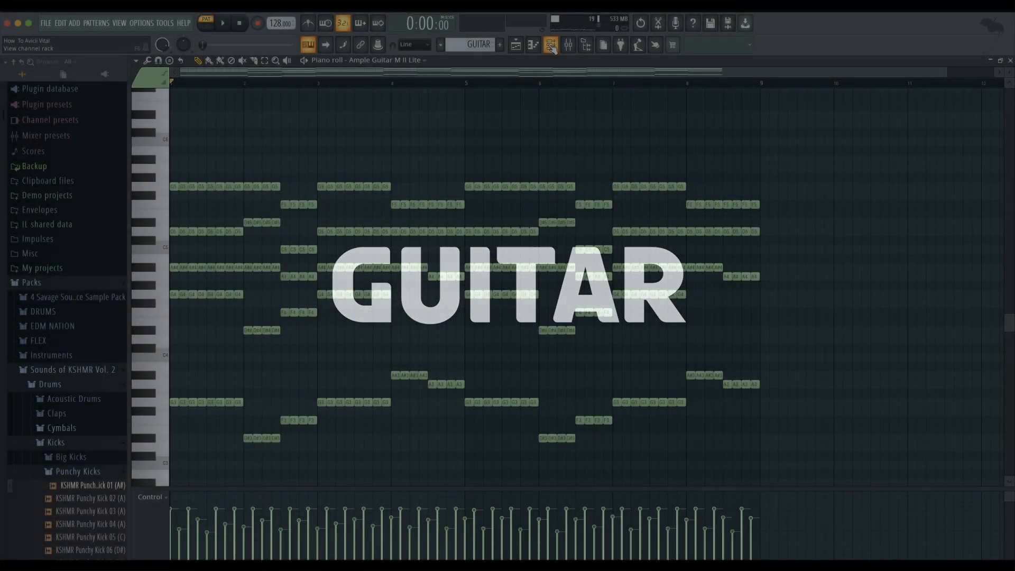
Show the channel rack and the mixer for the GUITAR pattern
{"action": "key", "text": "F6"}
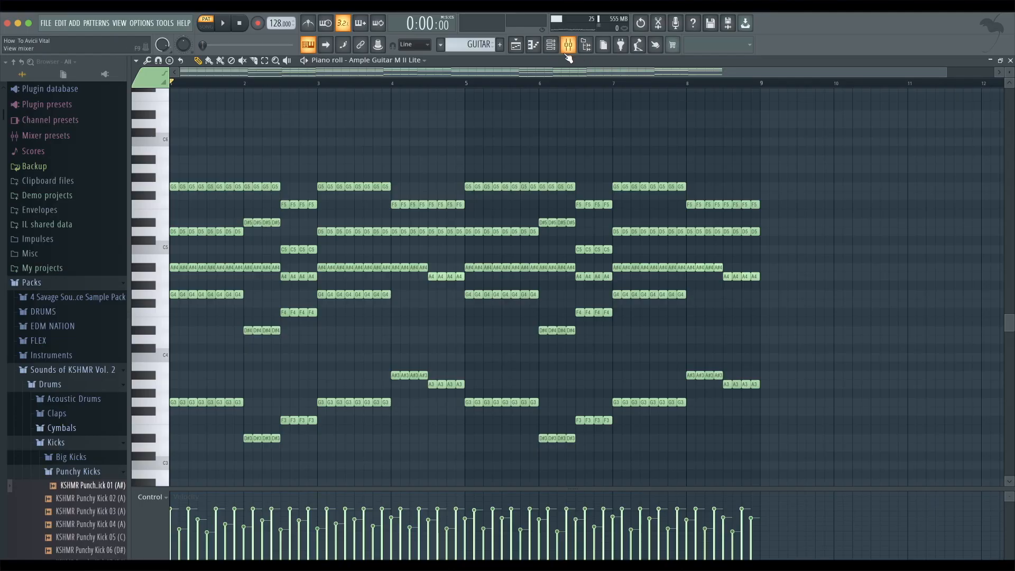
{"action": "key", "text": "F9"}
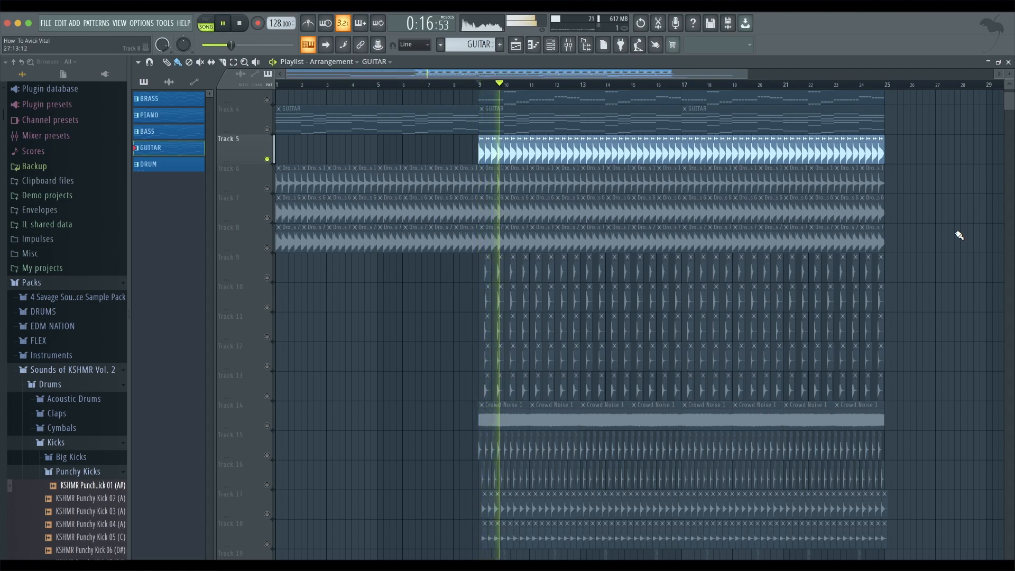
Unmute playlist tracks 6 to 8 and tracks 9 to 13, playing each added group along with Track 5
{"action": "key", "text": "space"}
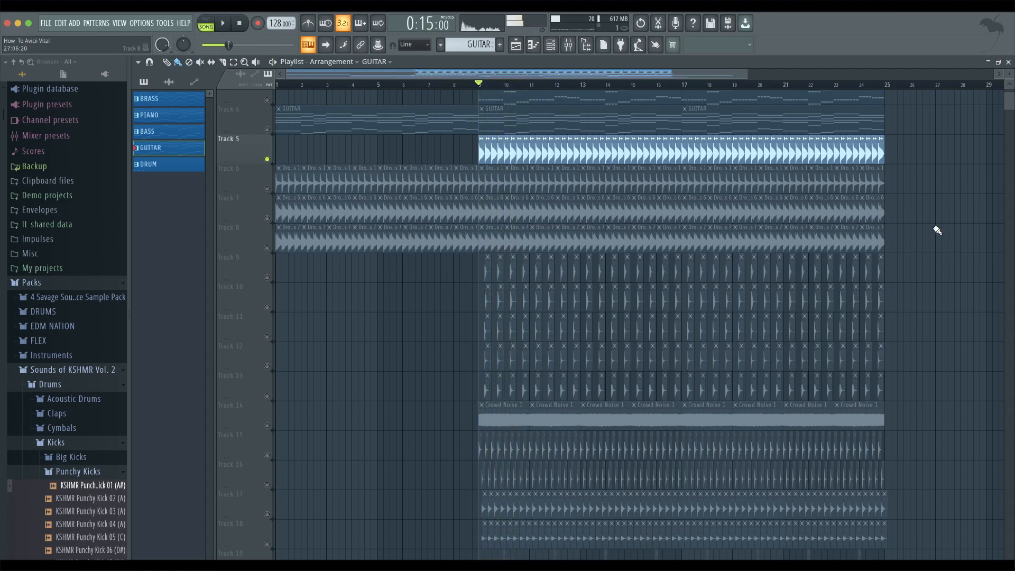
{"action": "left_click", "coordinate": [267, 189]}
{"action": "left_click", "coordinate": [267, 219]}
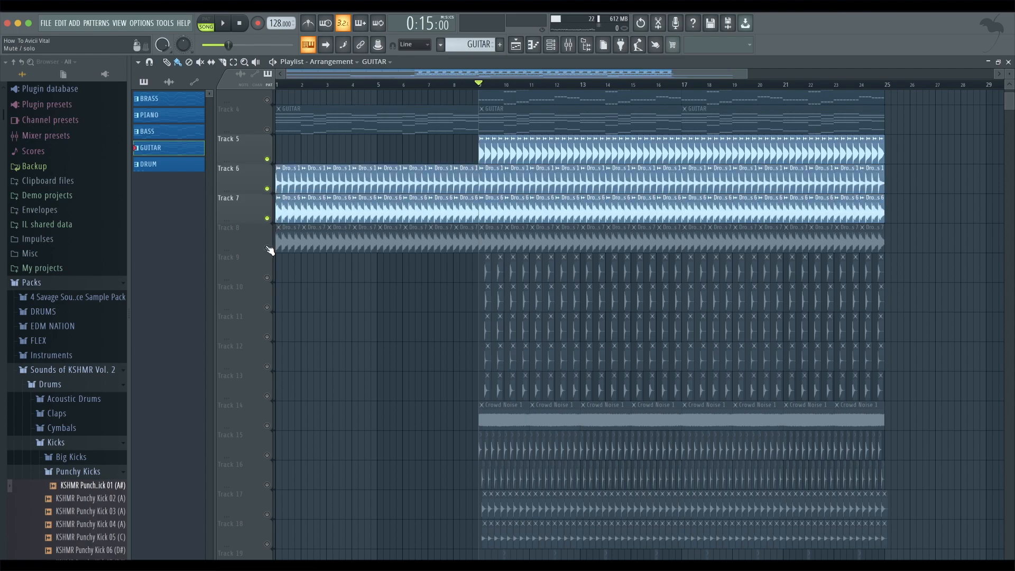
{"action": "left_click", "coordinate": [267, 248]}
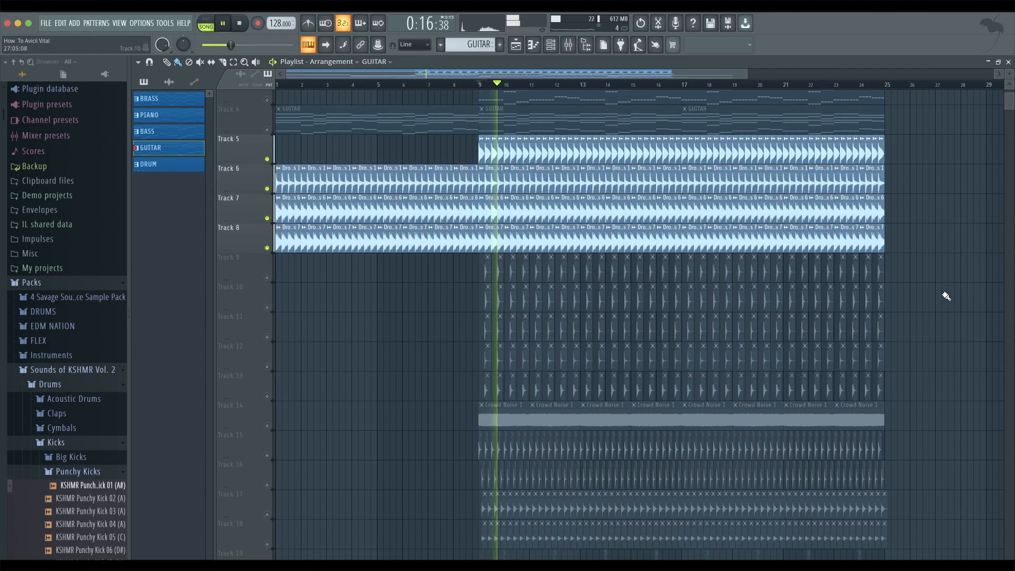
{"action": "key", "text": "space"}
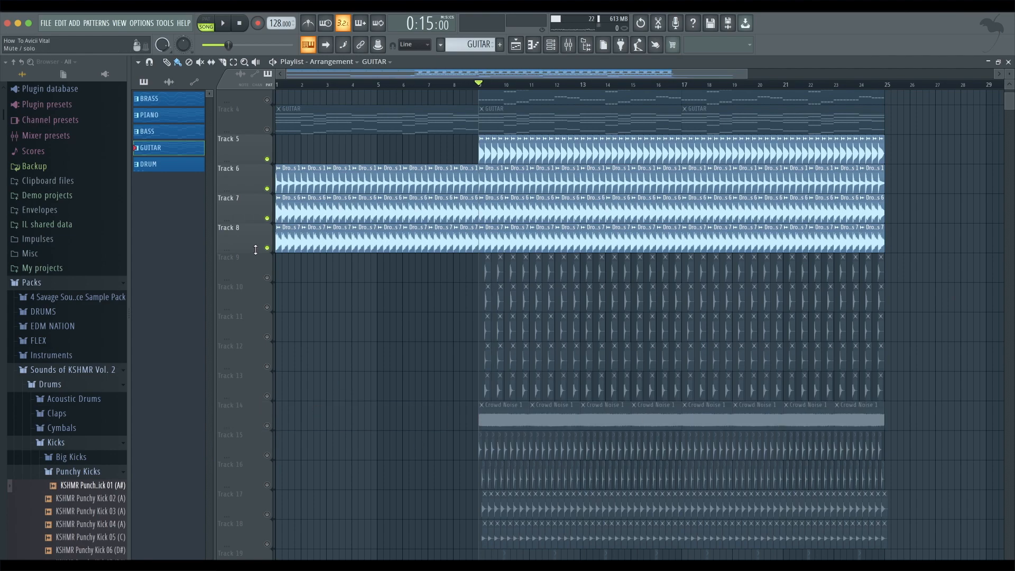
{"action": "left_click_drag", "start_coordinate": [272, 280], "coordinate": [267, 397]}
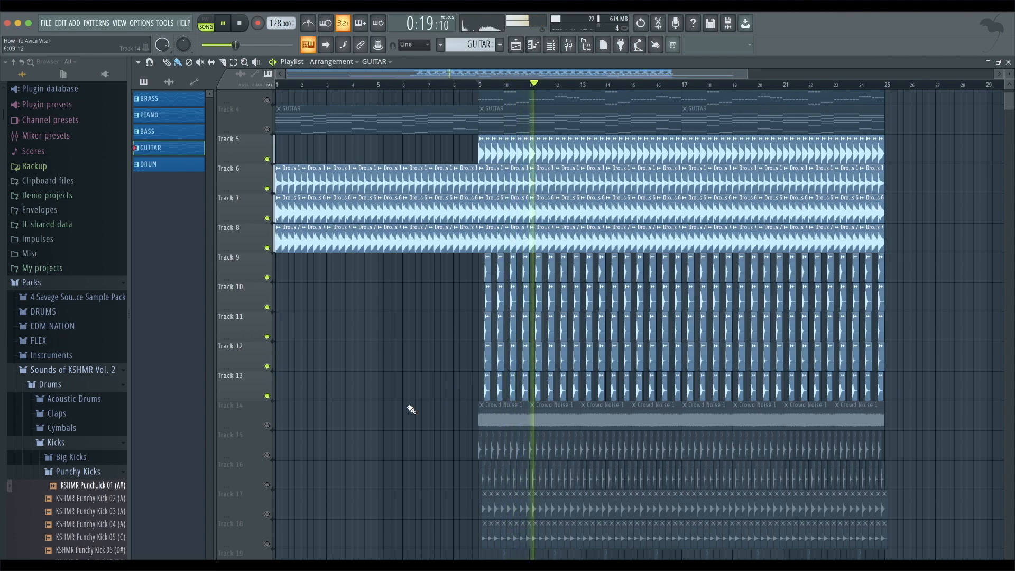
Unmute Track 14 with Crowd Noise 1 and Track 15, playing the drum arrangement from bar 9 after each
{"action": "key", "text": "space"}
{"action": "left_click", "coordinate": [267, 426]}
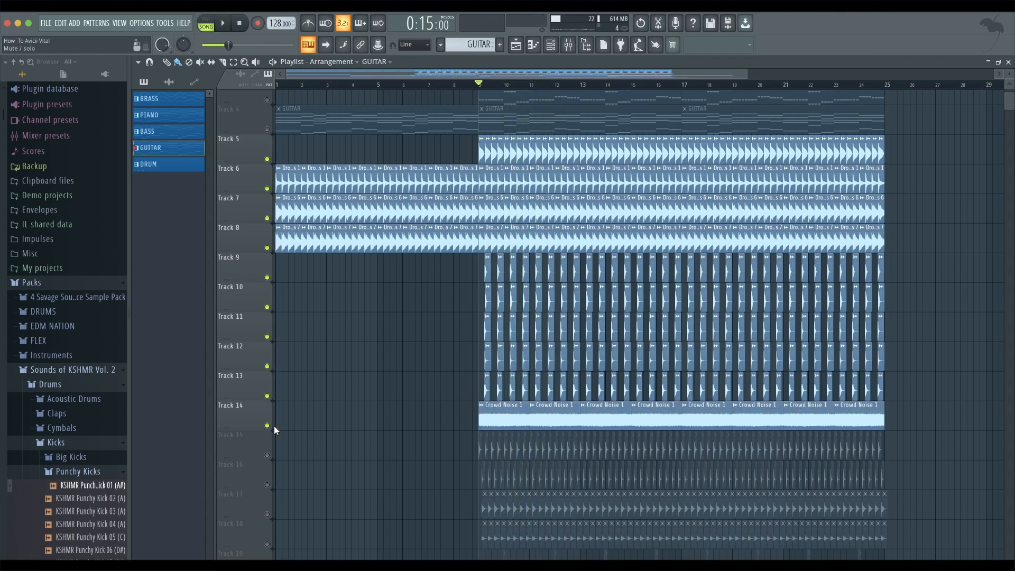
{"action": "scroll", "coordinate": [946, 423], "scroll_direction": "down", "scroll_amount": 3}
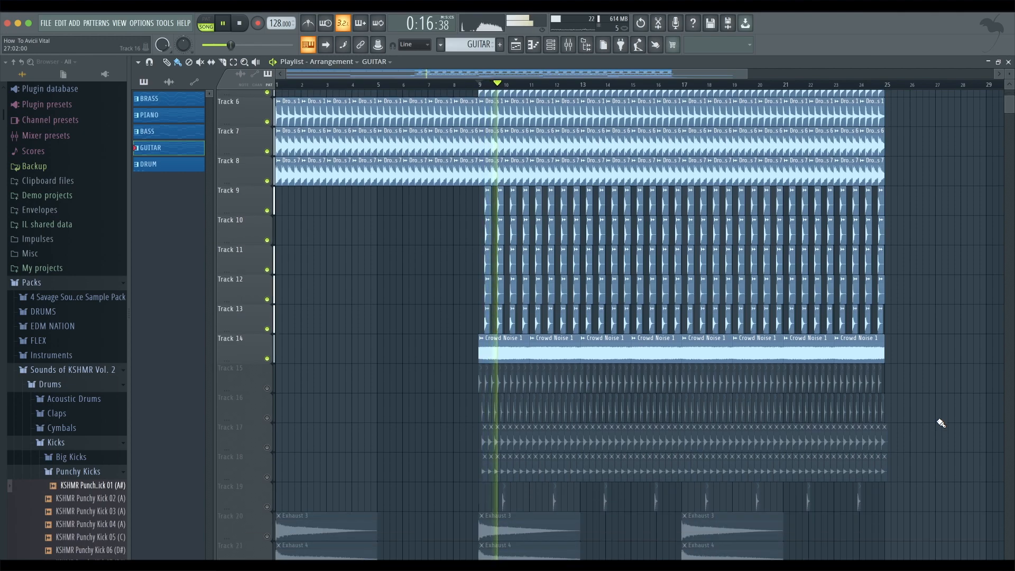
{"action": "scroll", "coordinate": [942, 423], "scroll_direction": "up", "scroll_amount": 2}
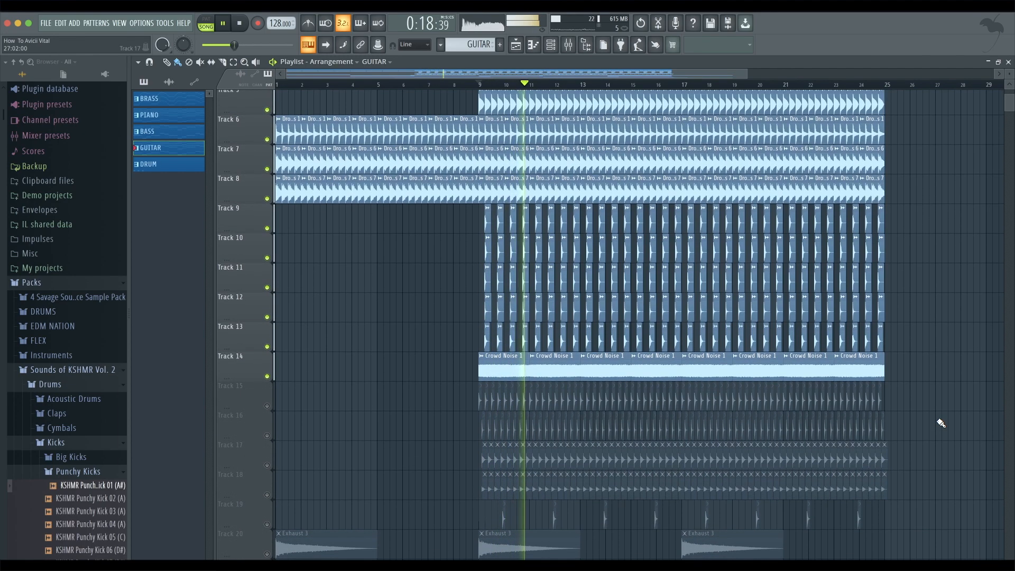
{"action": "key", "text": "space"}
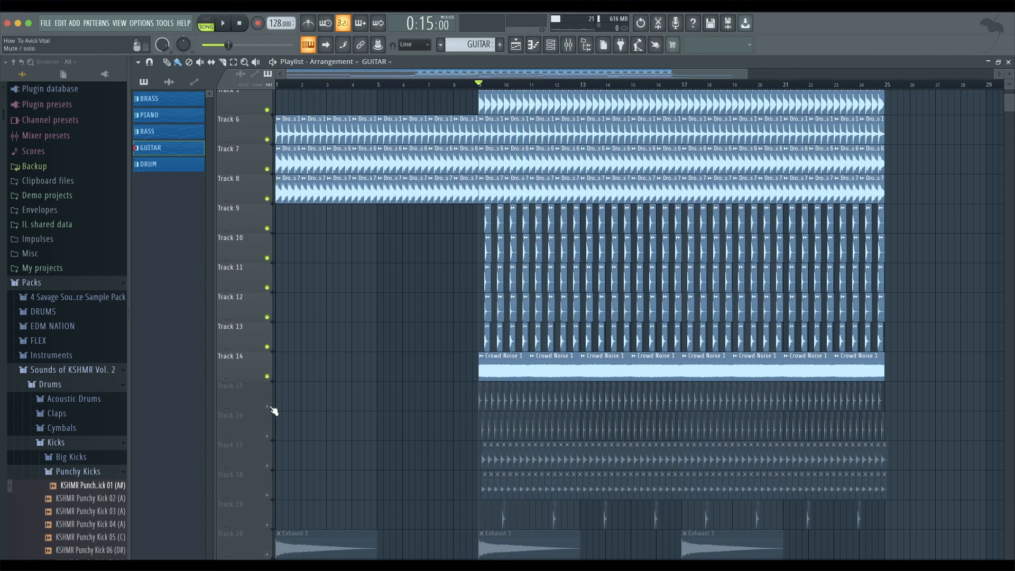
{"action": "left_click", "coordinate": [268, 407]}
{"action": "key", "text": "space"}
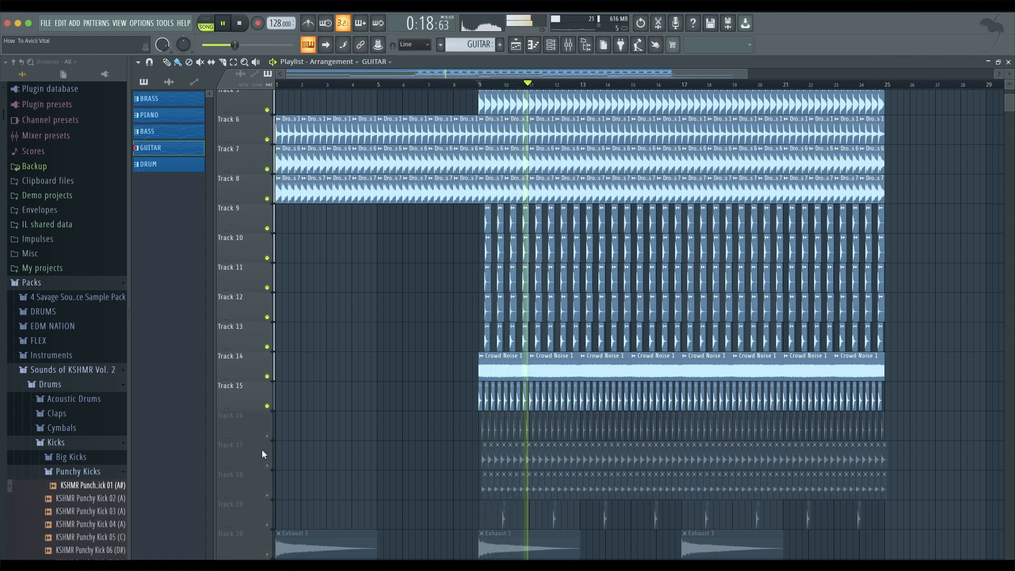
Unmute playlist tracks 16 to 19 and play them from bar 9 together with the other drum layers
{"action": "key", "text": "space"}
{"action": "left_click", "coordinate": [267, 436]}
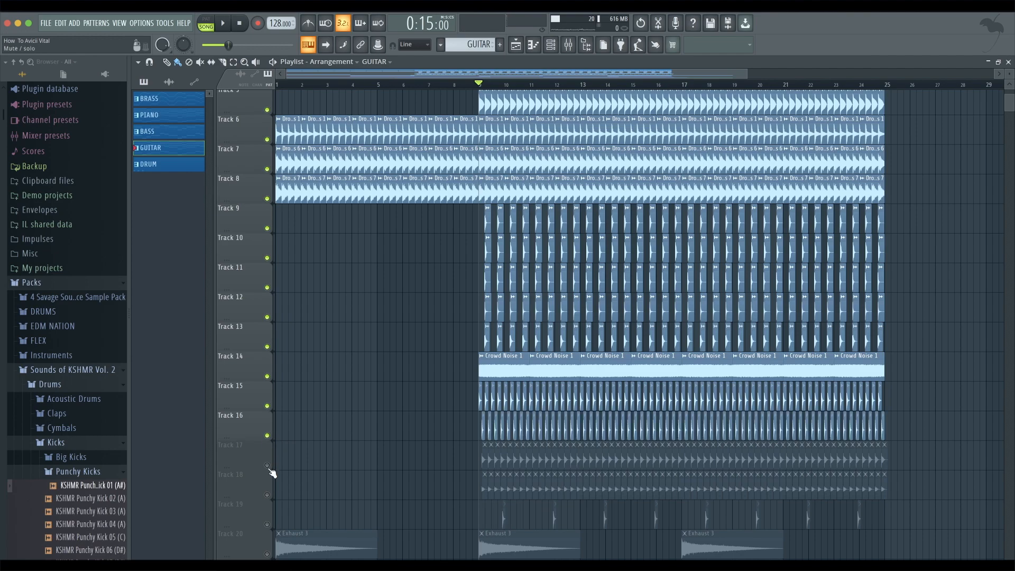
{"action": "left_click", "coordinate": [267, 467]}
{"action": "left_click_drag", "start_coordinate": [266, 497], "coordinate": [267, 525]}
{"action": "key", "text": "space"}
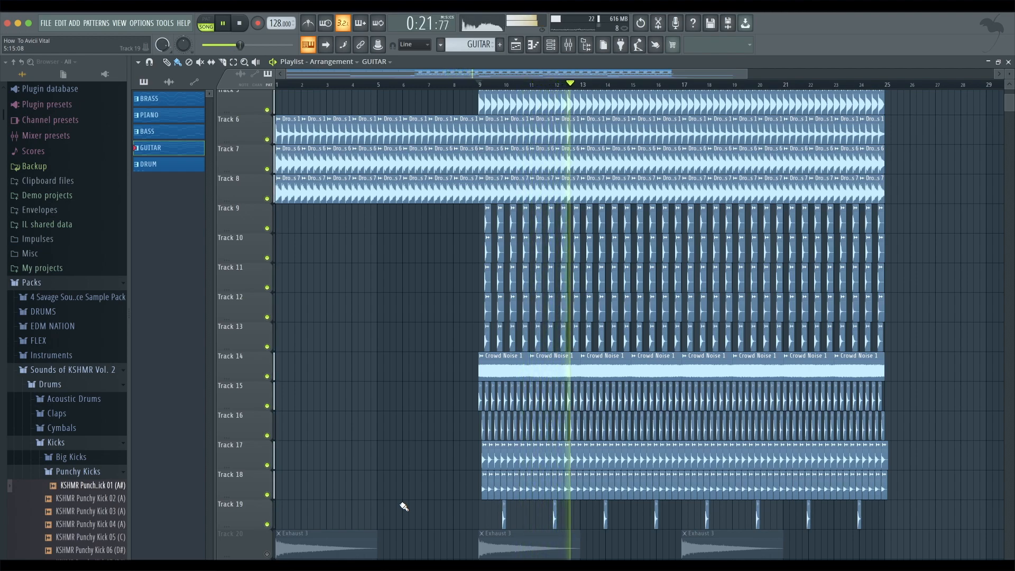
Play the Sweep Transition 5 clips on Track 22 on their own
{"action": "key", "text": "space"}
{"action": "scroll", "coordinate": [288, 389], "scroll_direction": "down", "scroll_amount": 5}
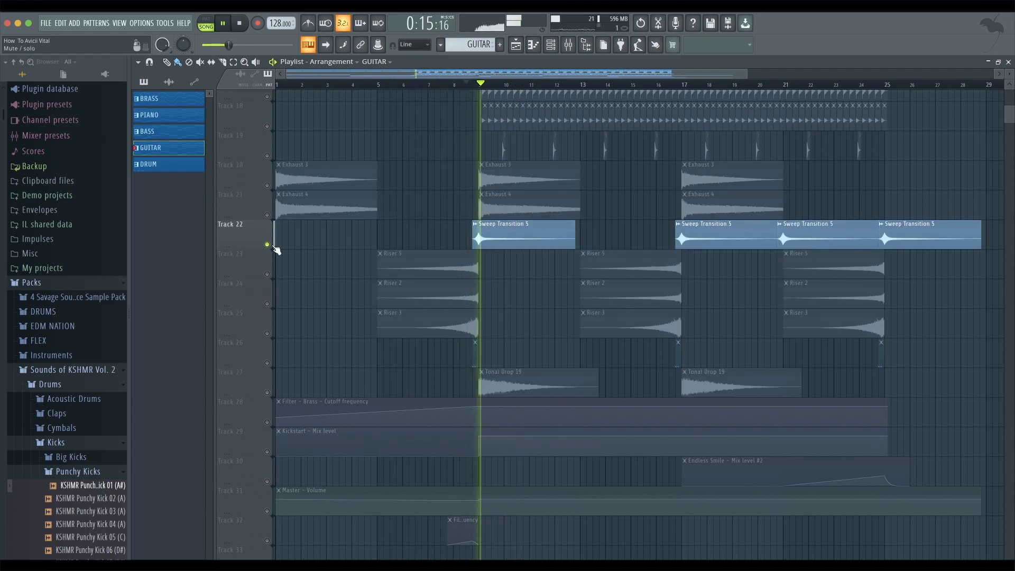
{"action": "key", "text": "space"}
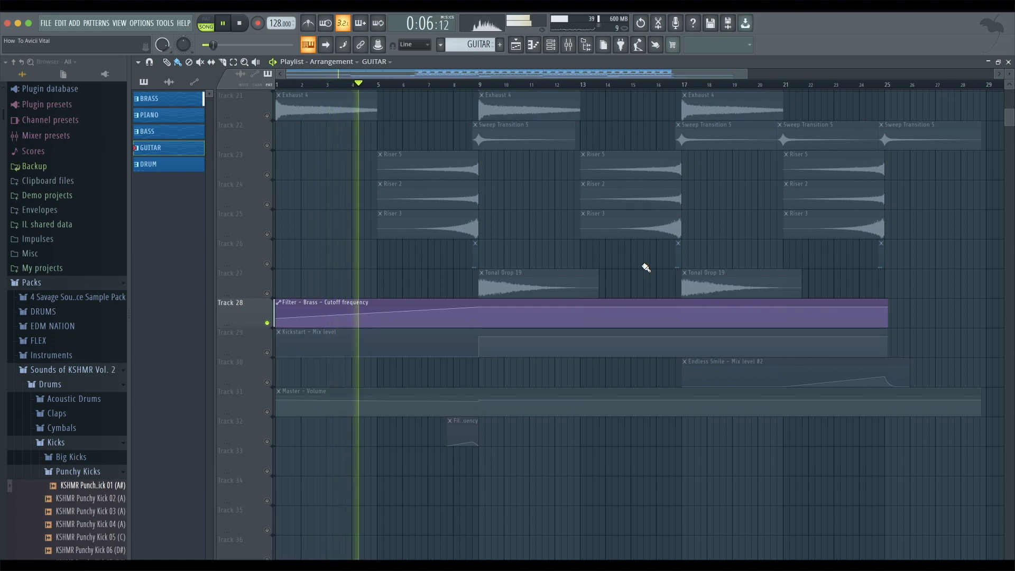
Unmute the Kickstart - Mix level automation on Track 29 and play it with the PIANO pattern into bar 9
{"action": "left_click", "coordinate": [268, 352]}
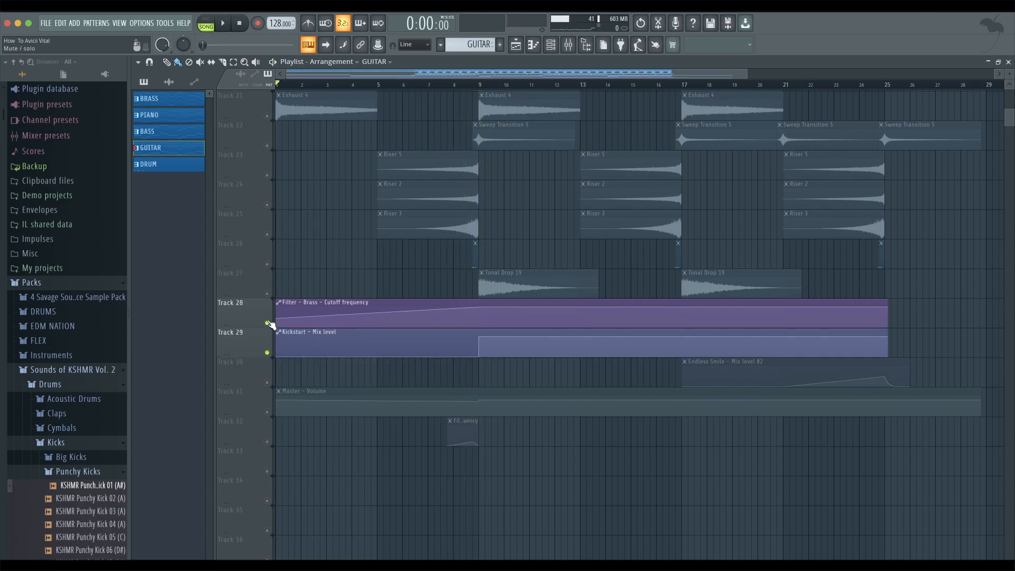
{"action": "scroll", "coordinate": [409, 372], "scroll_direction": "up", "scroll_amount": 5}
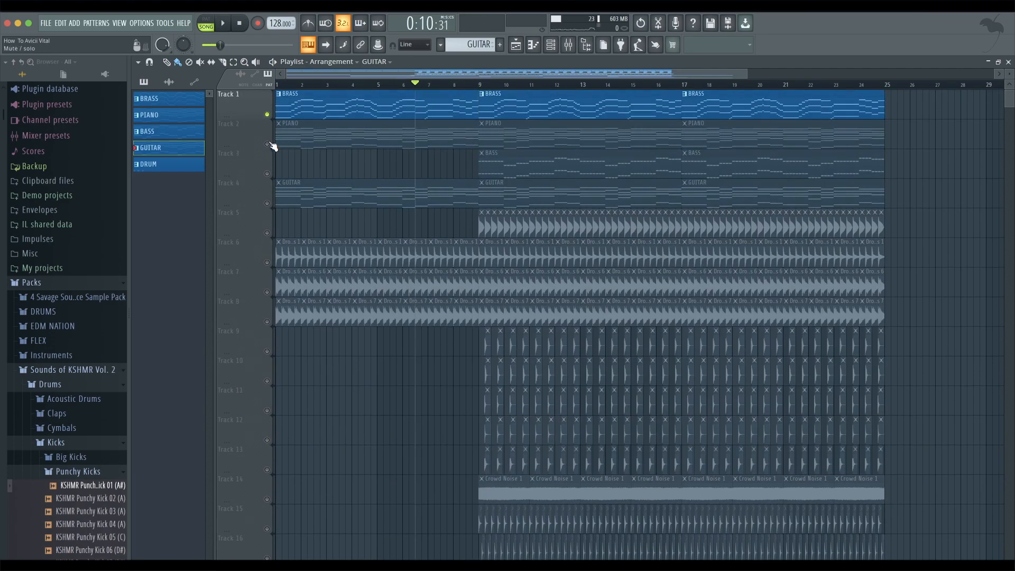
{"action": "scroll", "coordinate": [593, 389], "scroll_direction": "down", "scroll_amount": 5}
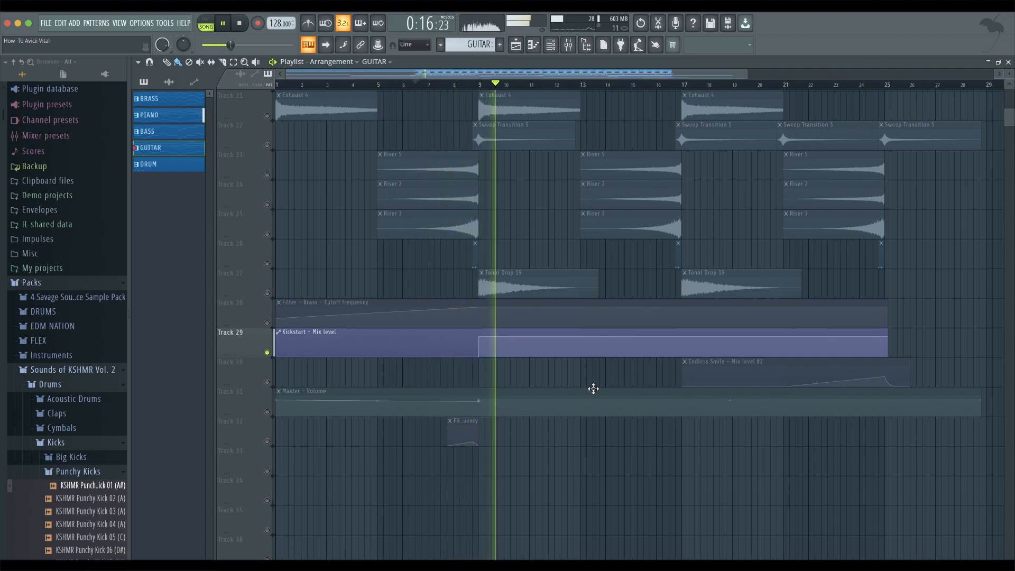
Unmute the Master - Volume automation on Track 31 and play the transition into bar 9 with it
{"action": "key", "text": "space"}
{"action": "left_click", "coordinate": [267, 412]}
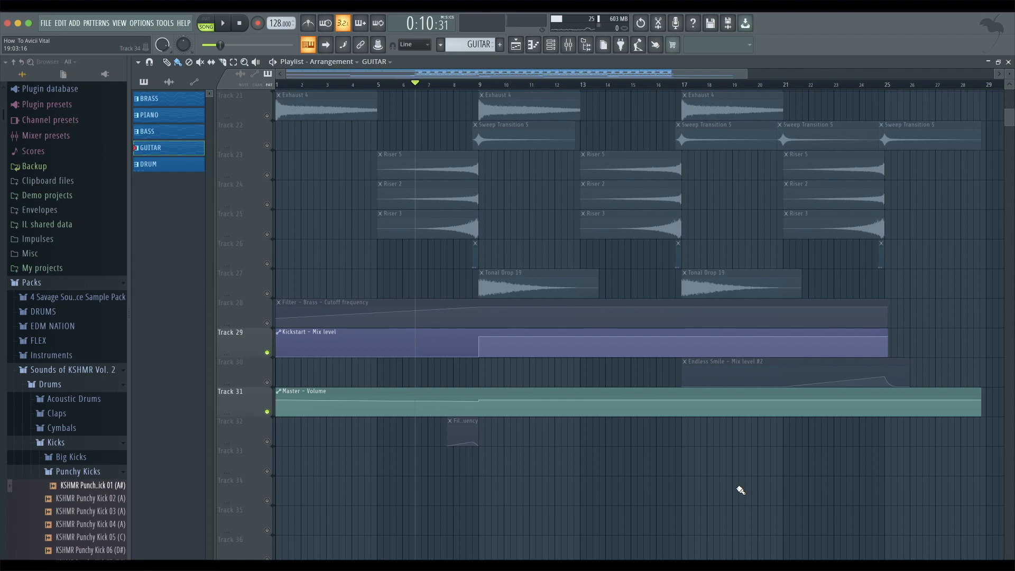
{"action": "key", "text": "space"}
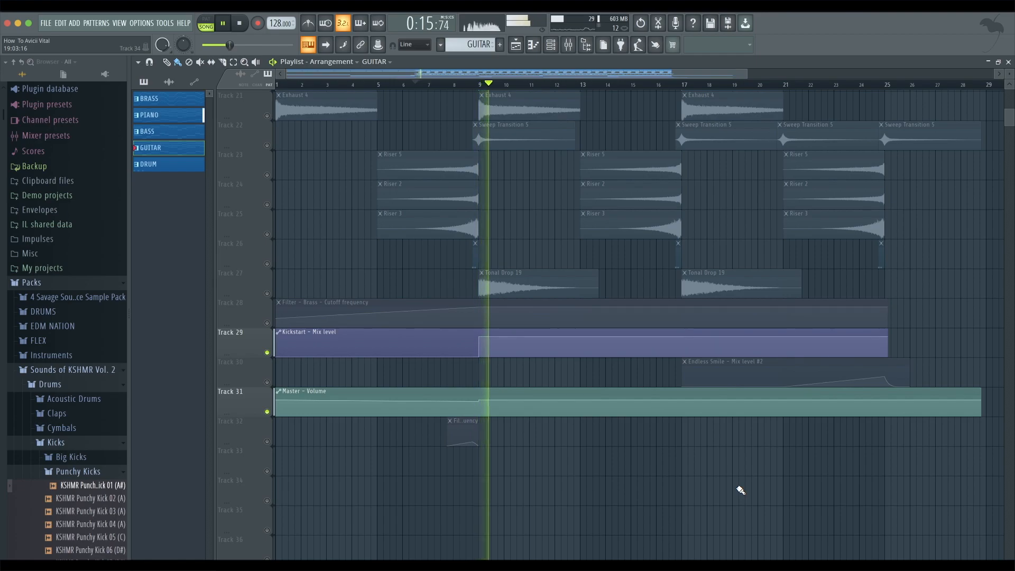
{"action": "key", "text": "space"}
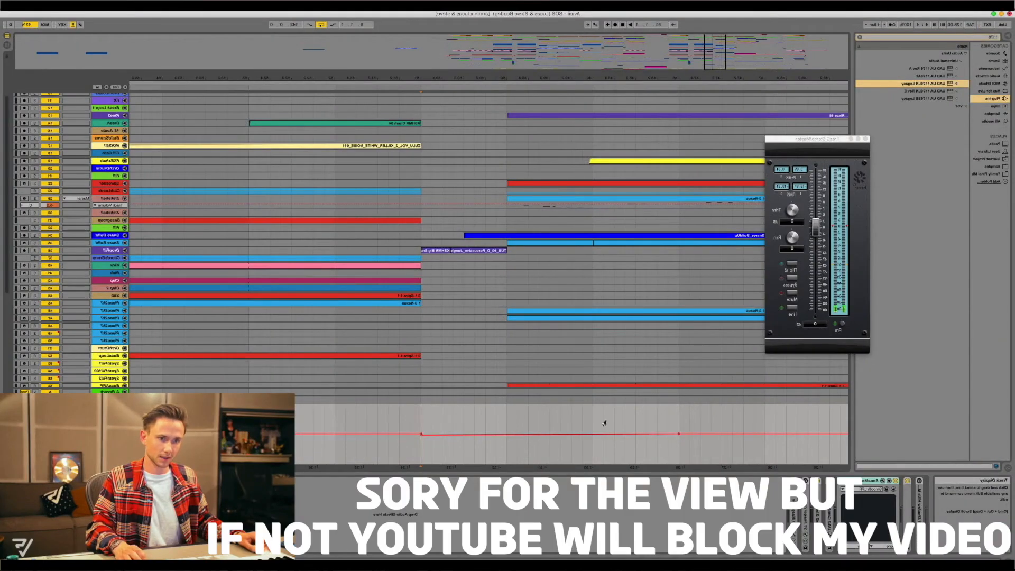
{"action": "left_click_drag", "start_coordinate": [679, 423], "coordinate": [420, 425]}
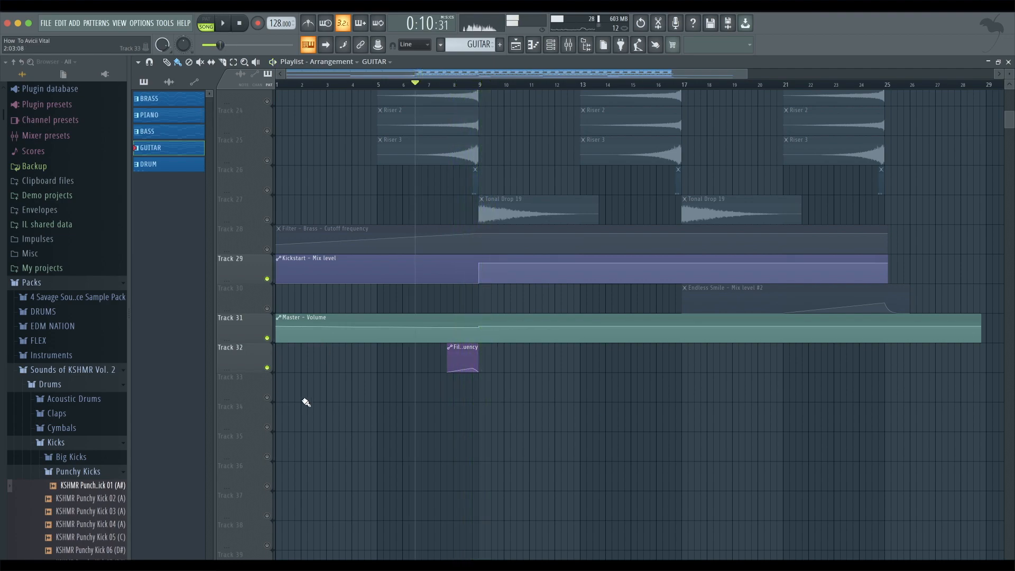
Unmute all playlist tracks and play the full arrangement through its final section
{"action": "left_click", "coordinate": [268, 338], "text": "ctrl"}
{"action": "left_click", "coordinate": [267, 338], "text": "ctrl"}
{"action": "scroll", "coordinate": [273, 338], "scroll_direction": "up", "scroll_amount": 5}
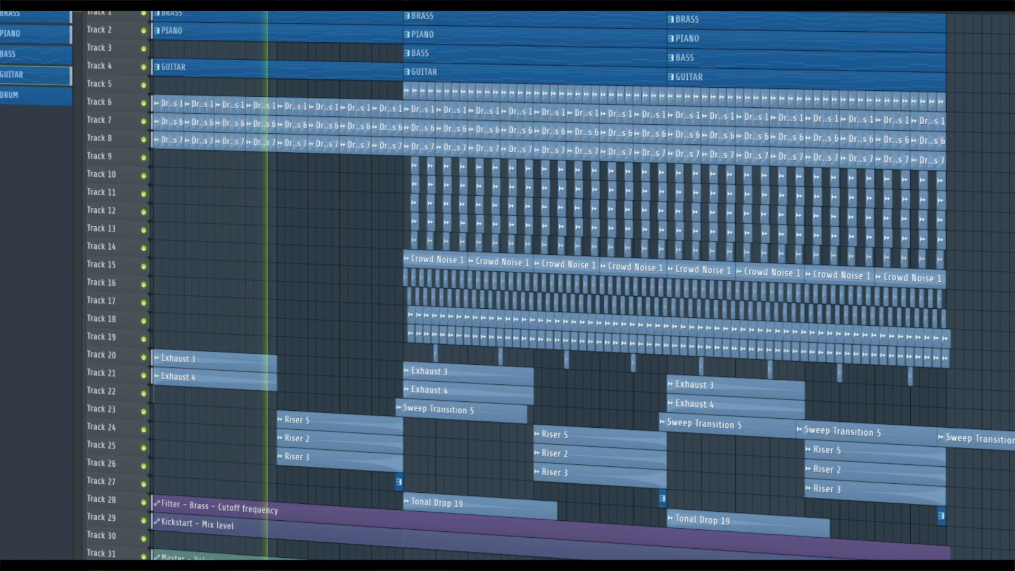
{"action": "scroll", "coordinate": [344, 6], "scroll_direction": "up", "scroll_amount": 3}
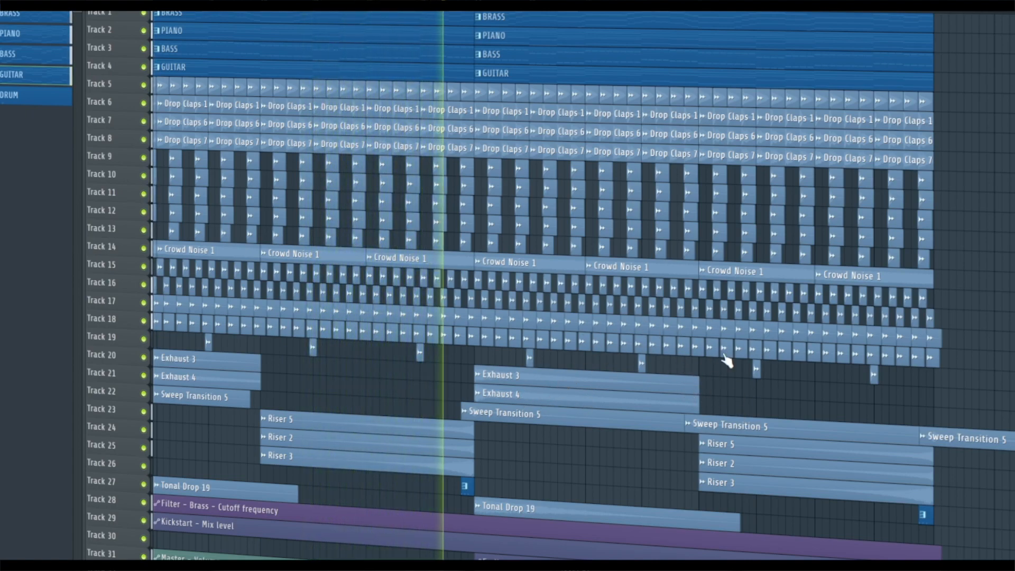
{"action": "scroll", "coordinate": [763, 126], "scroll_direction": "right", "scroll_amount": 7}
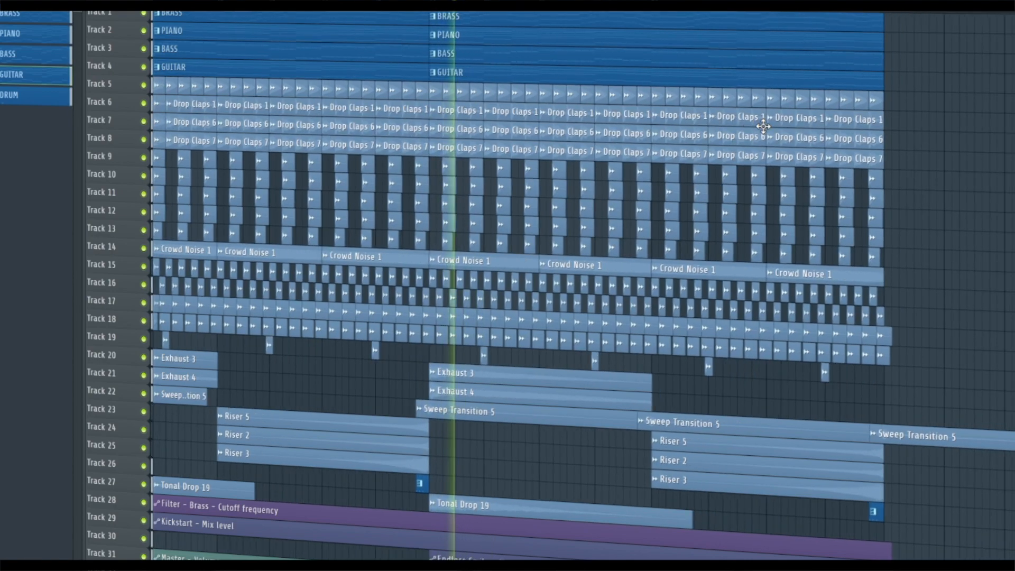
{"action": "scroll", "coordinate": [770, 127], "scroll_direction": "right", "scroll_amount": 7}
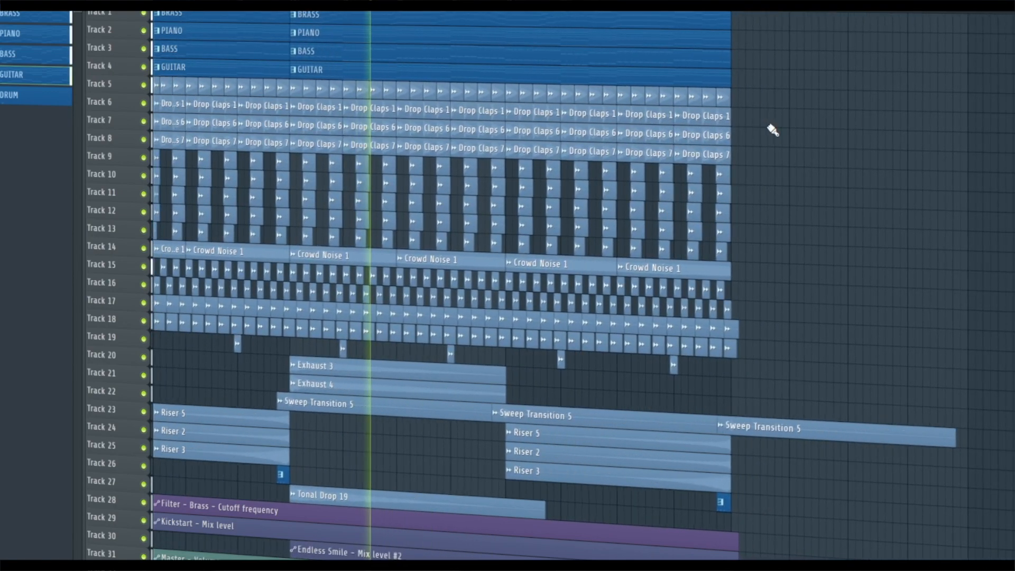
{"action": "scroll", "coordinate": [773, 130], "scroll_direction": "right", "scroll_amount": 6}
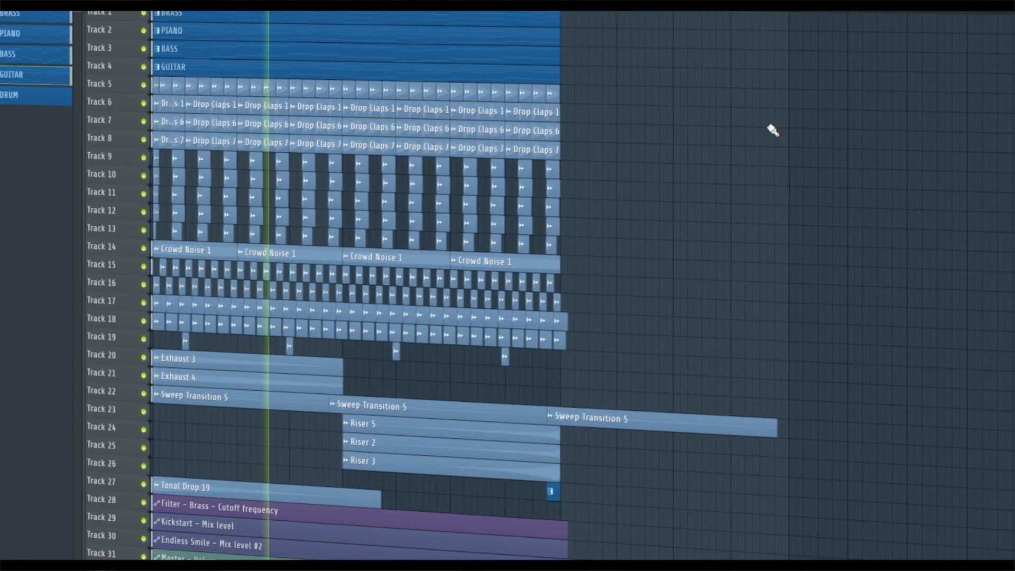
{"action": "scroll", "coordinate": [774, 130], "scroll_direction": "right", "scroll_amount": 3}
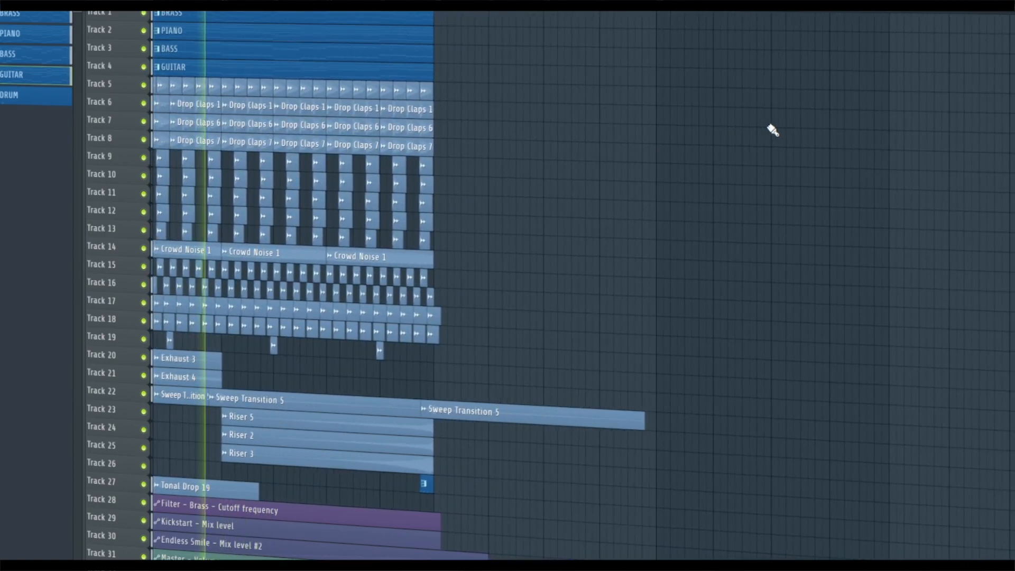